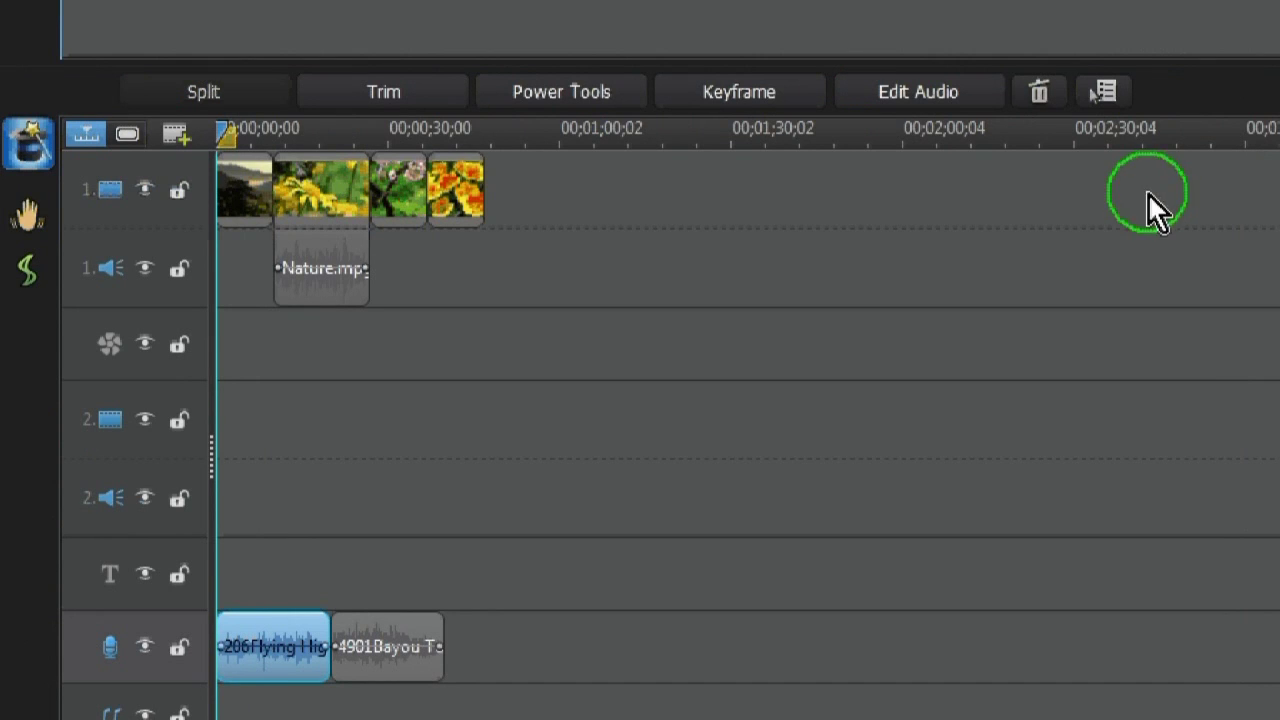
Step: Zoom the timeline and send the 206Flying High.mp3 clip to WaveEditor with Edit Audio
{"action": "mouse_move", "coordinate": [318, 238]}
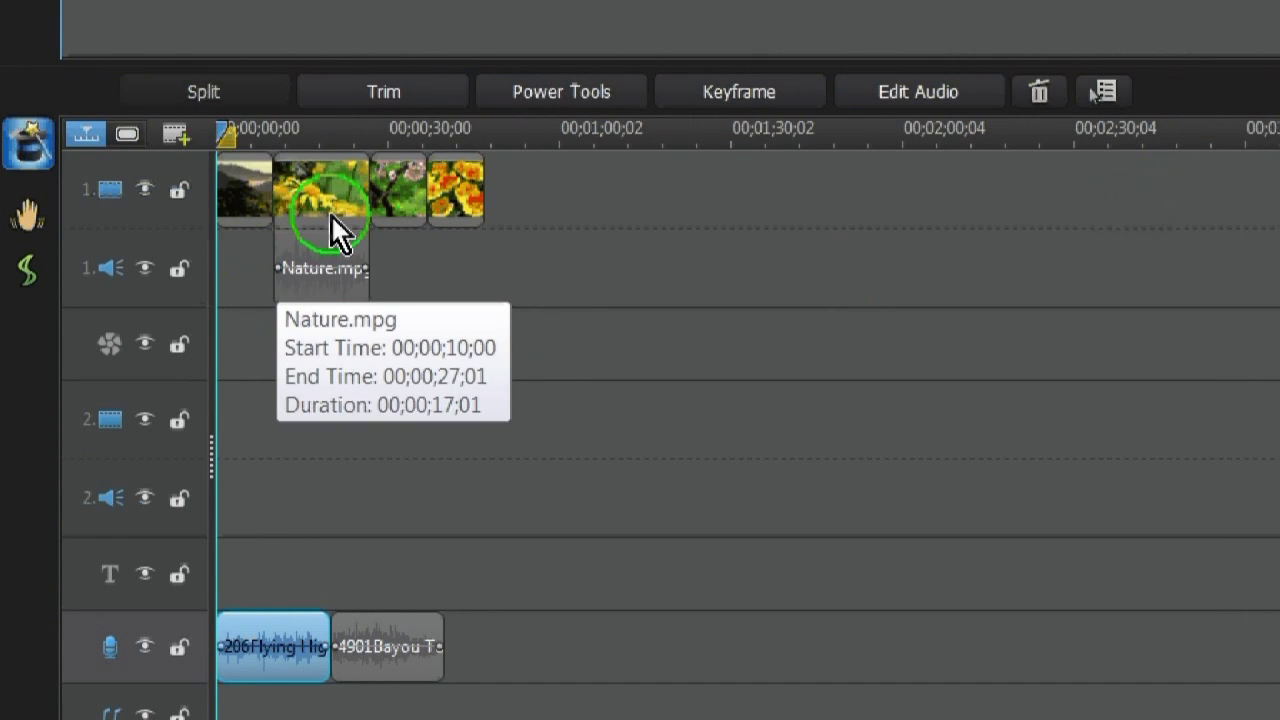
{"action": "mouse_move", "coordinate": [242, 682]}
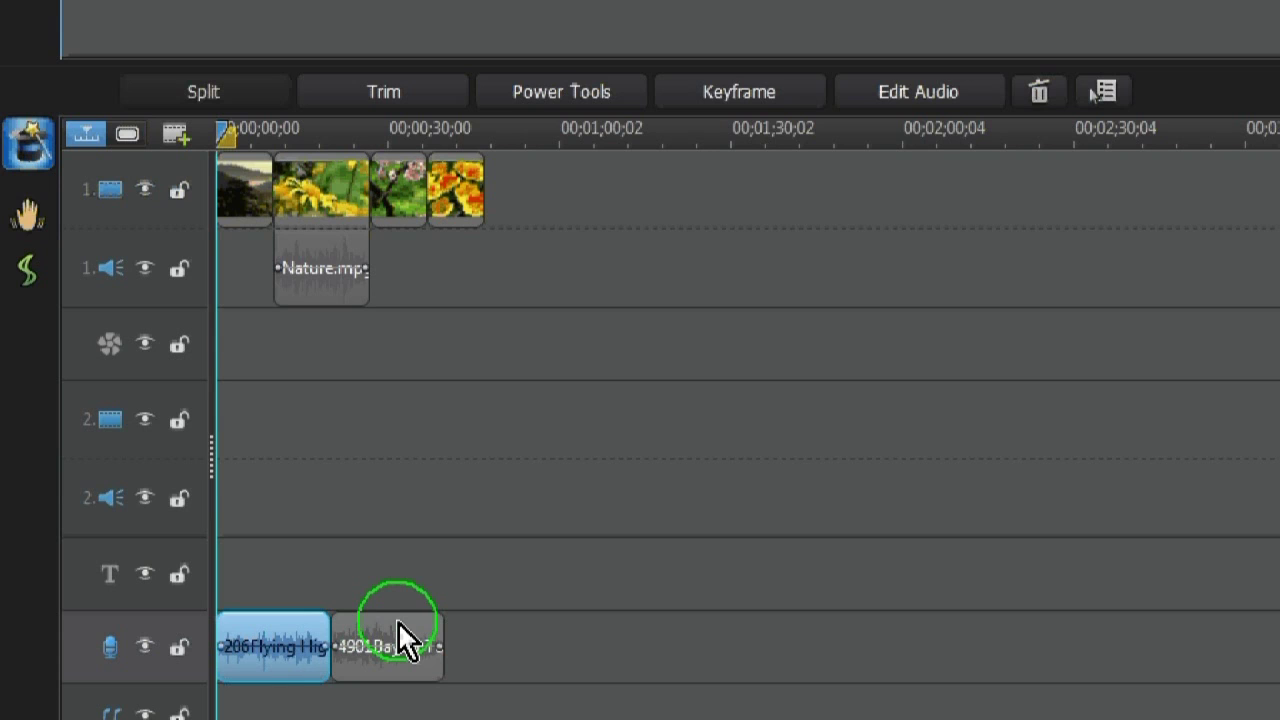
{"action": "scroll", "coordinate": [398, 622], "scroll_direction": "up", "scroll_amount": 2}
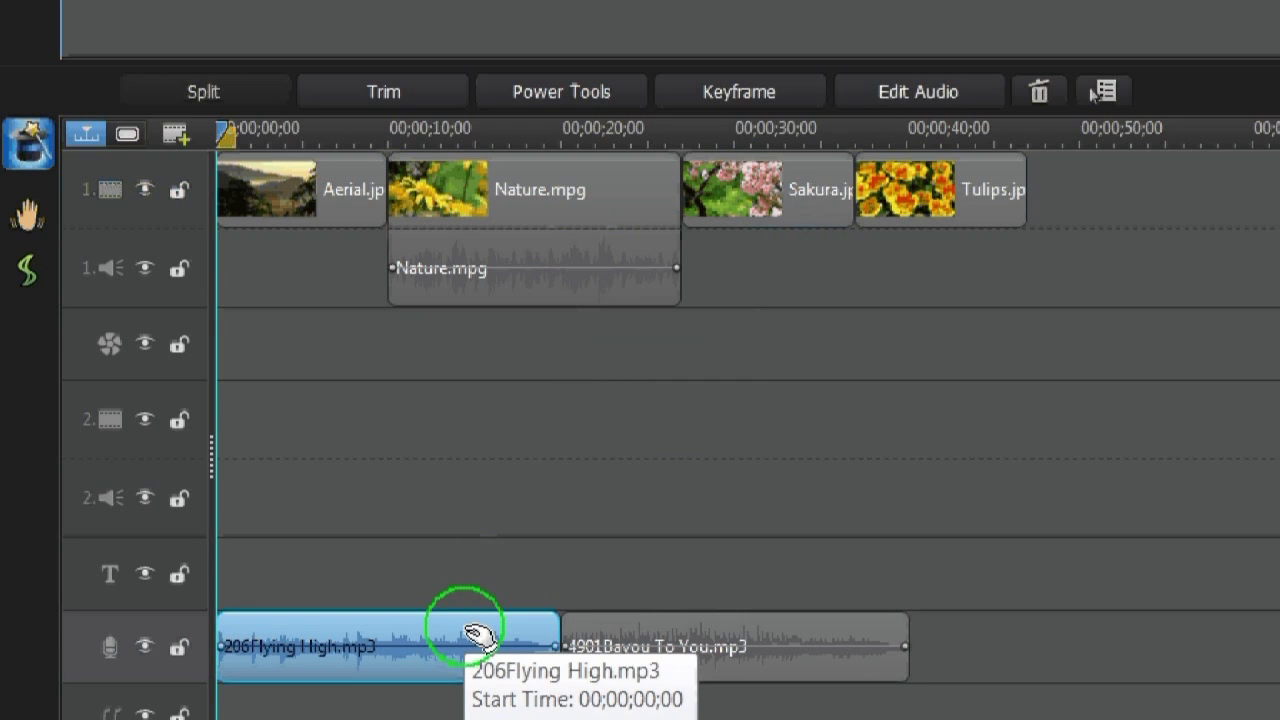
{"action": "left_click", "coordinate": [955, 100]}
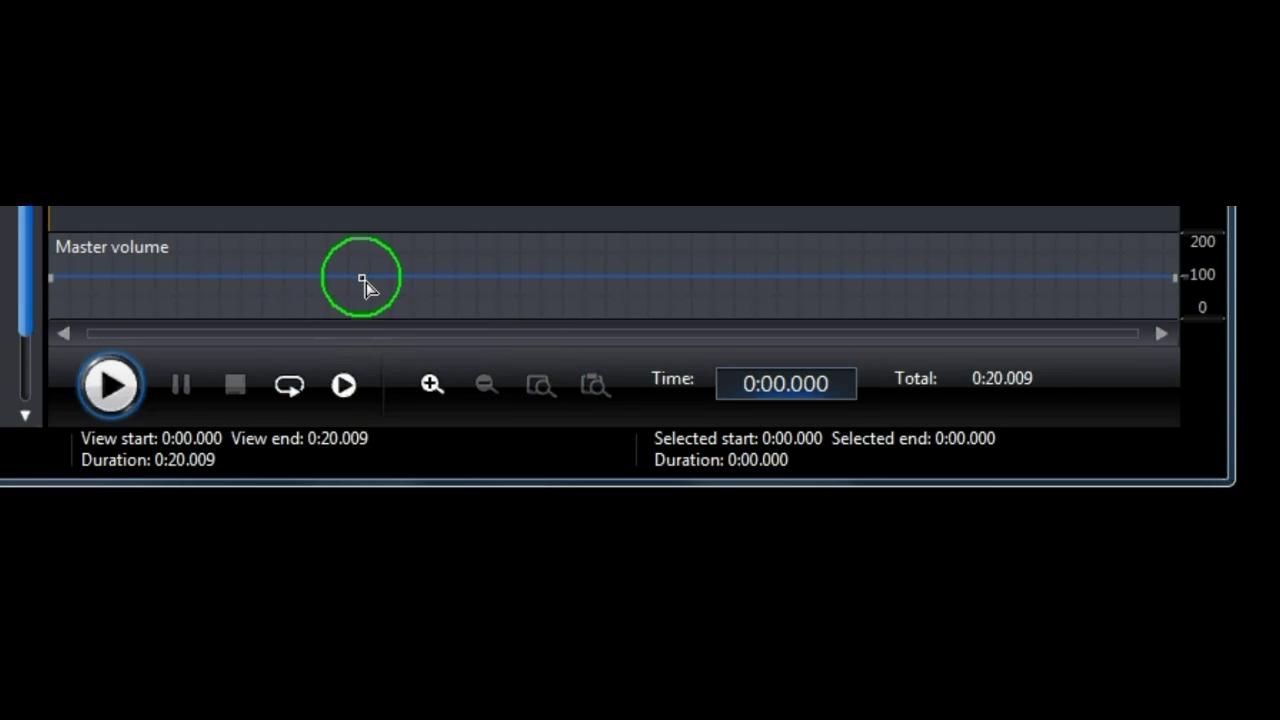
{"action": "left_click_drag", "start_coordinate": [366, 284], "coordinate": [366, 306]}
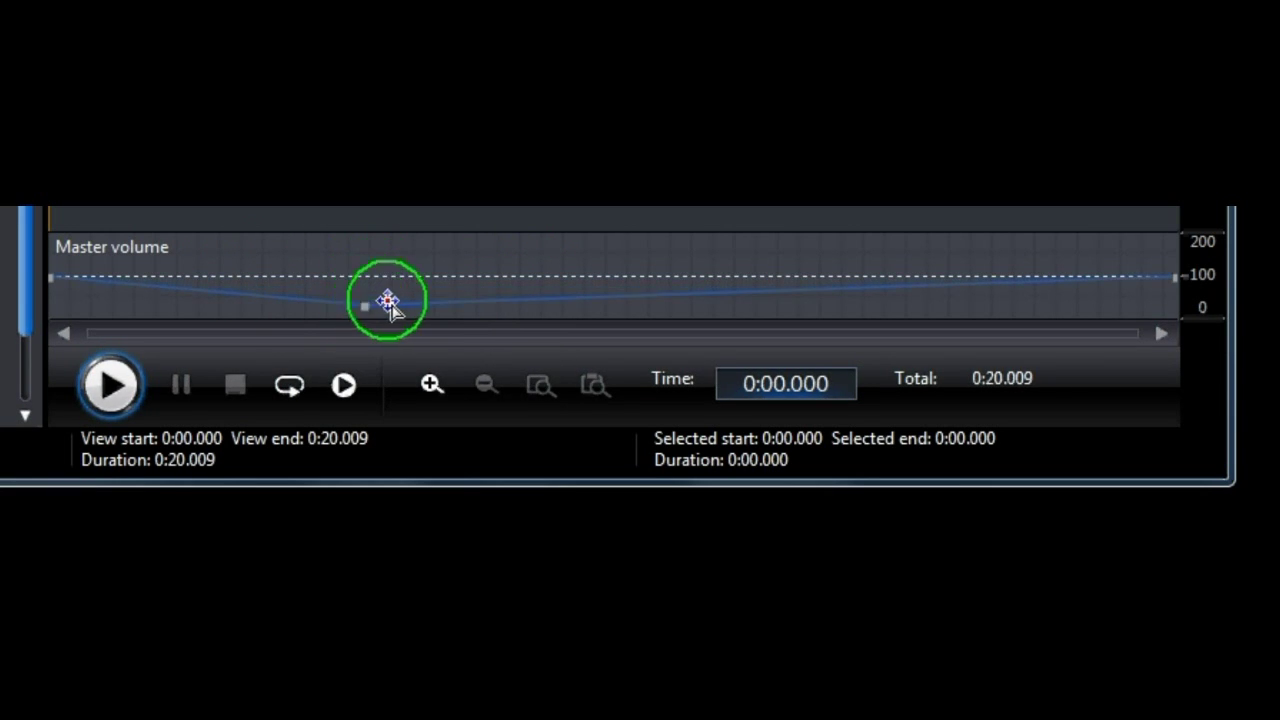
{"action": "left_click_drag", "start_coordinate": [829, 297], "coordinate": [834, 249]}
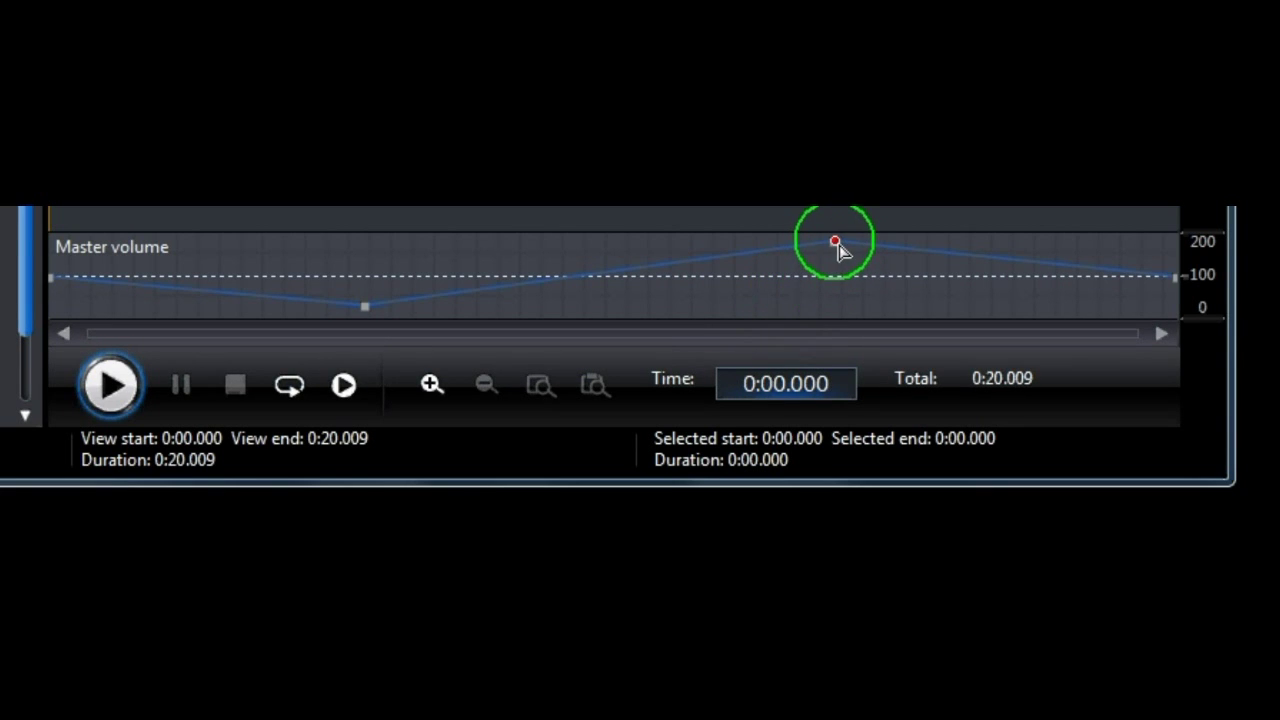
{"action": "key", "text": "Delete"}
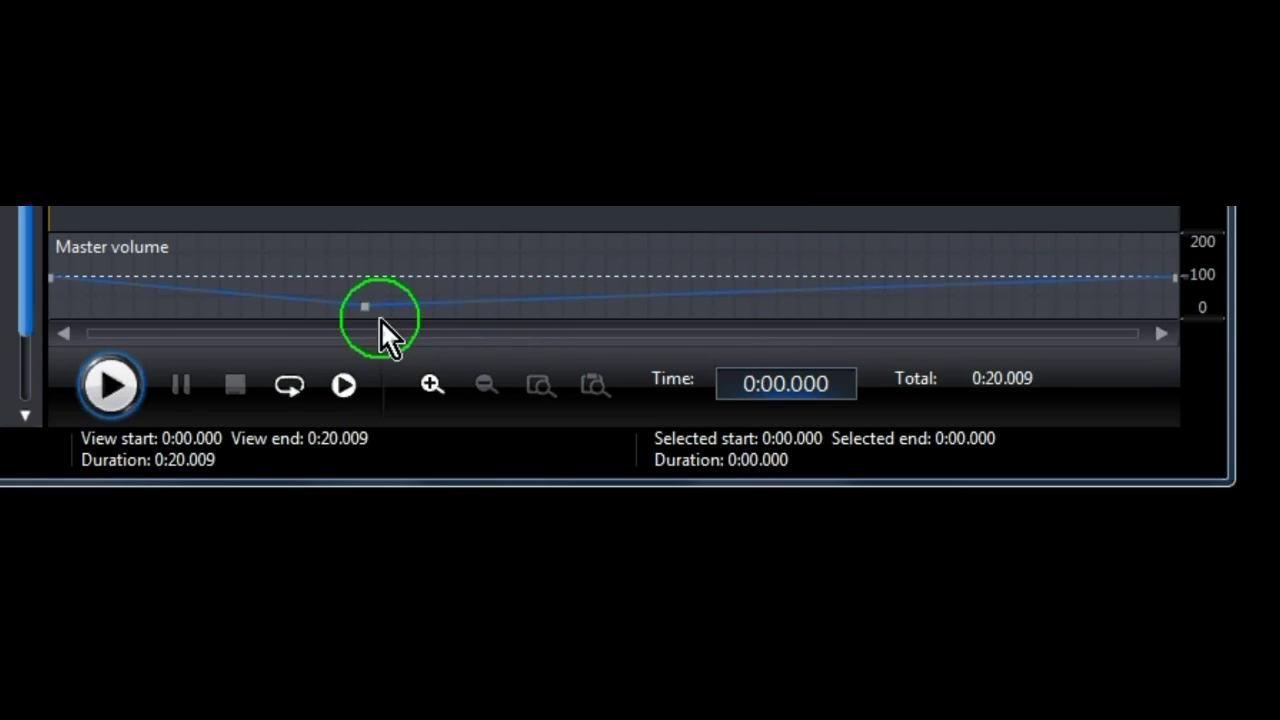
{"action": "left_click_drag", "start_coordinate": [371, 306], "coordinate": [369, 330]}
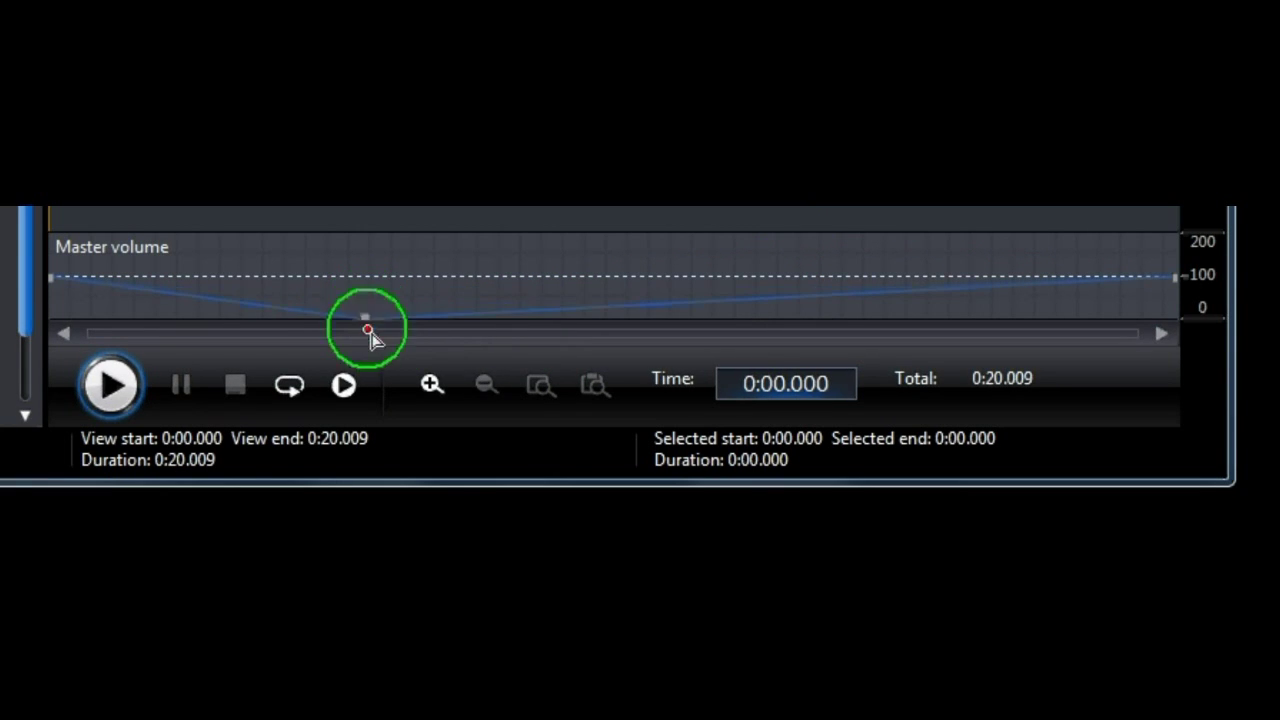
{"action": "key", "text": "Delete"}
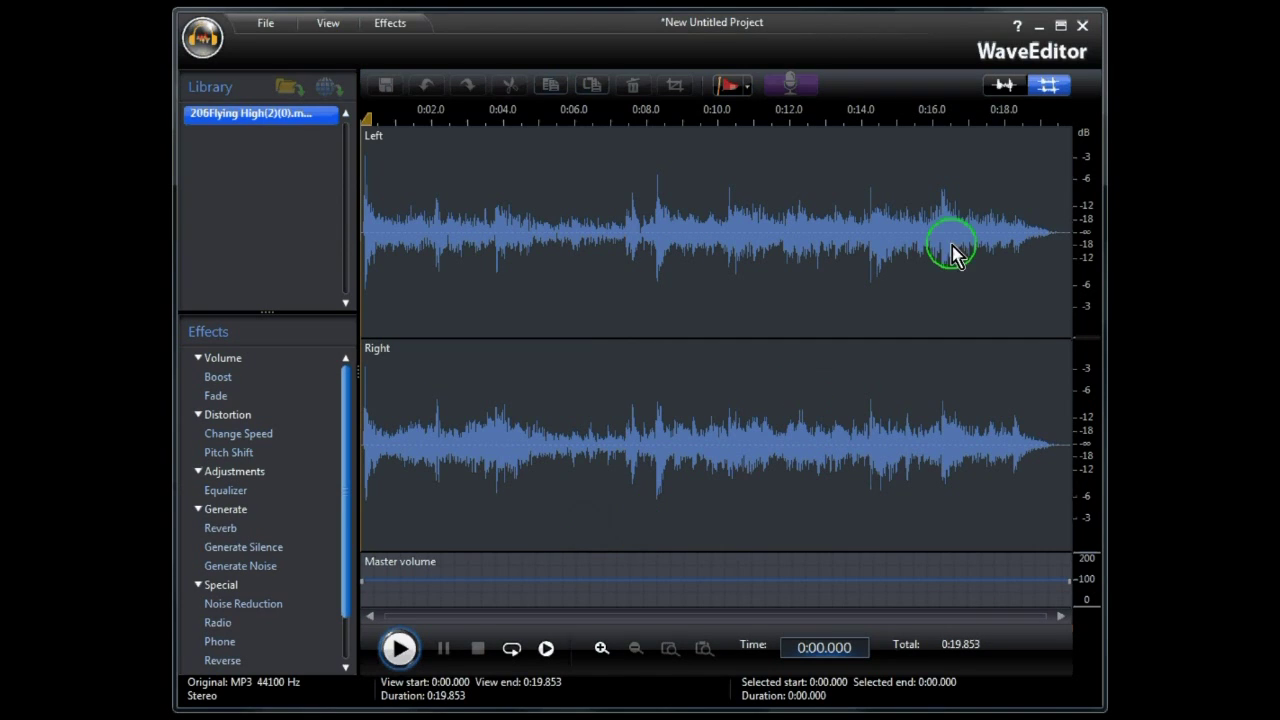
{"action": "left_click", "coordinate": [1003, 90]}
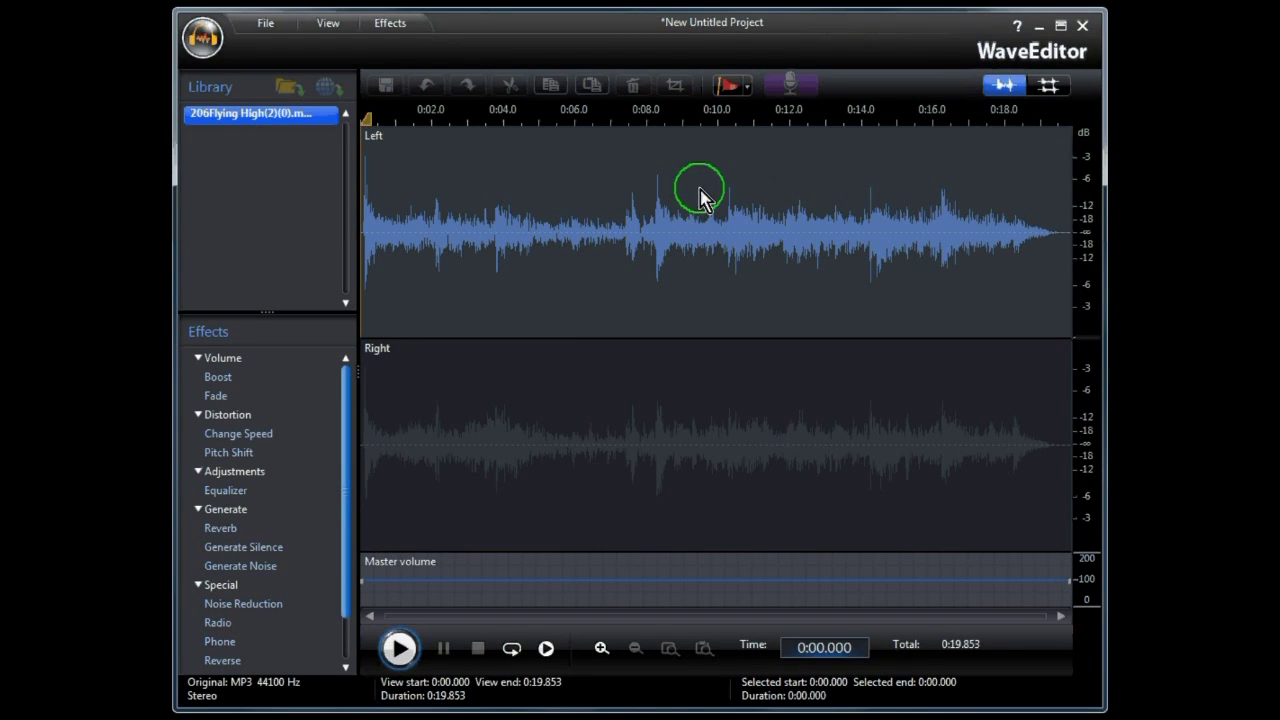
{"action": "left_click", "coordinate": [720, 398]}
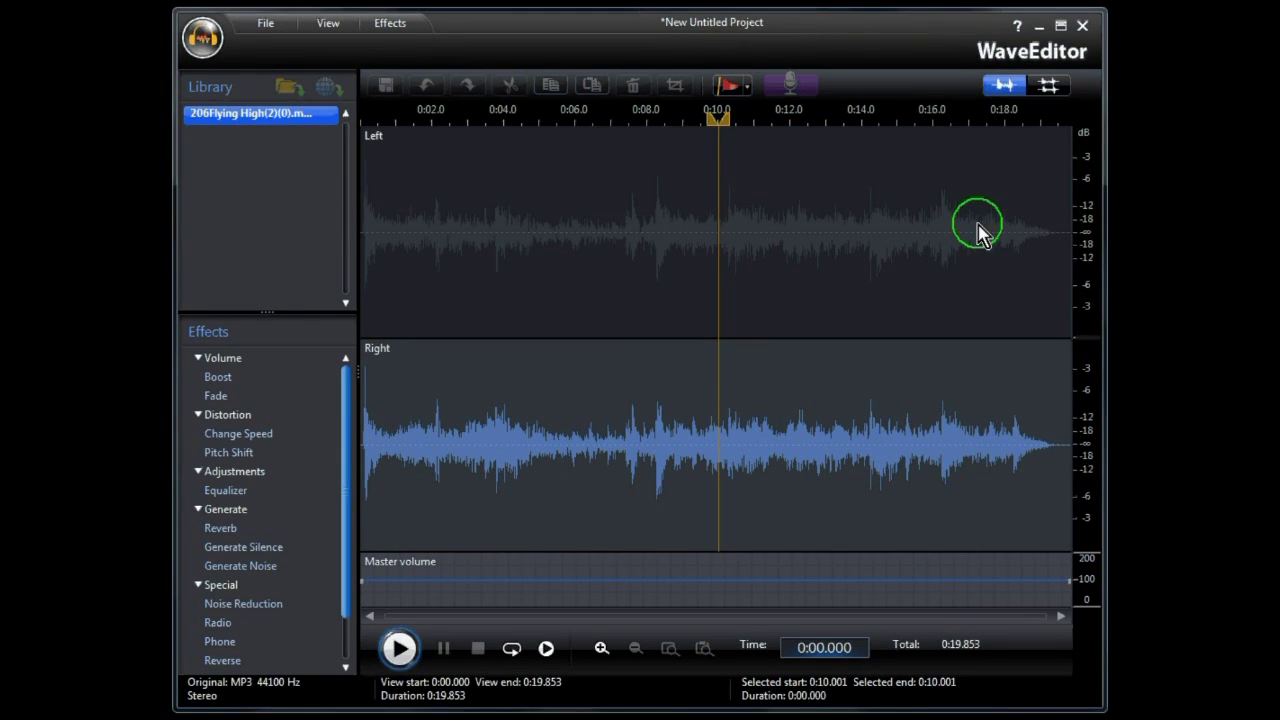
{"action": "left_click", "coordinate": [1047, 90]}
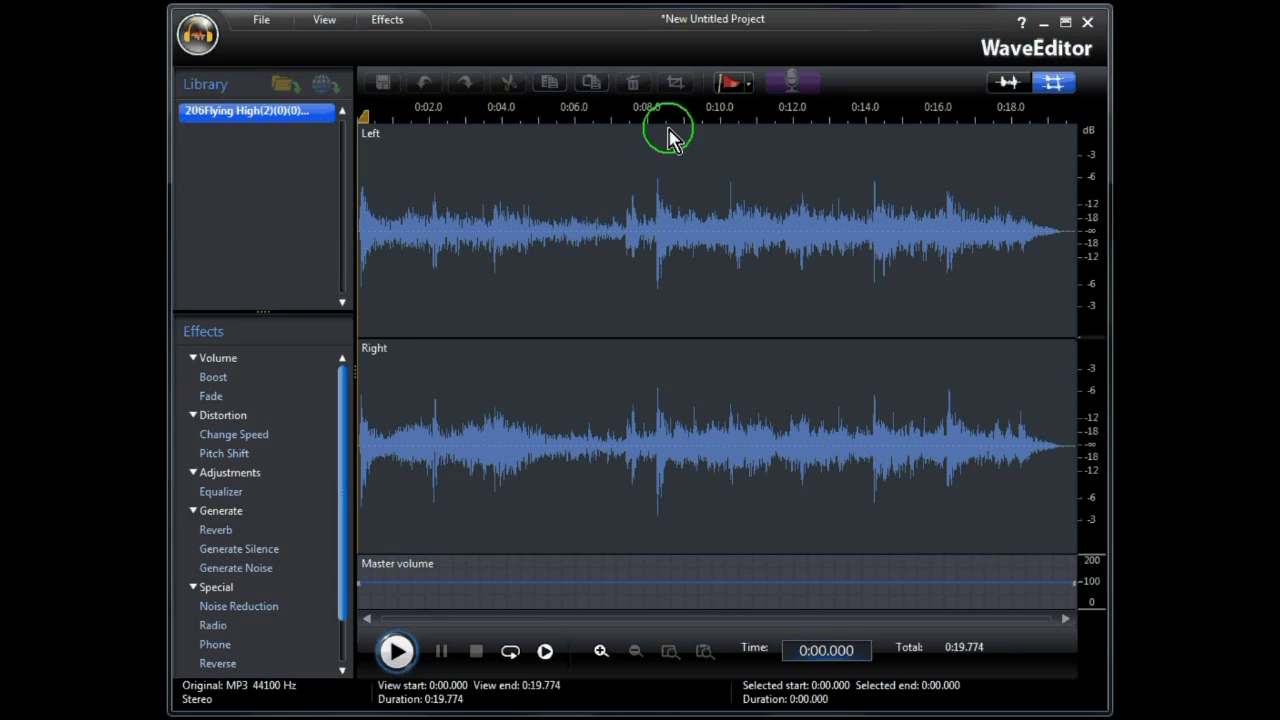
Step: Zoom the waveform and roughly select the audio from 0:06 to 0:07
{"action": "left_click", "coordinate": [601, 651]}
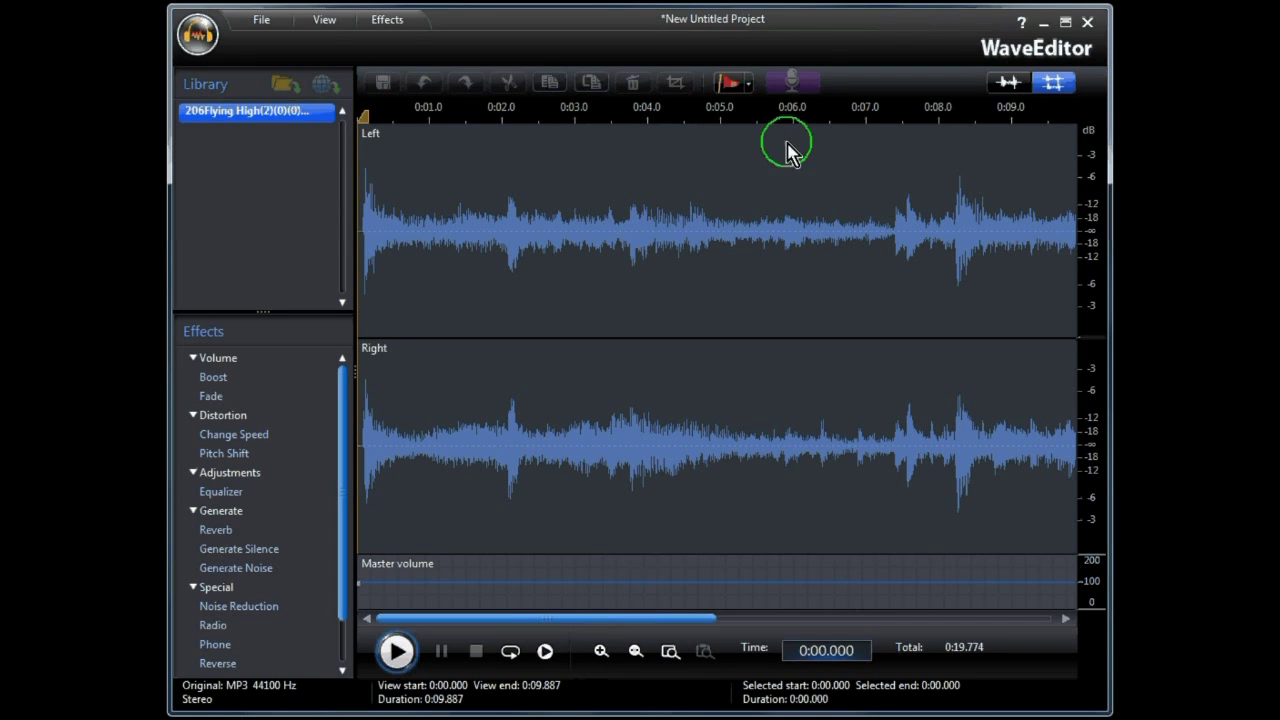
{"action": "left_click", "coordinate": [794, 139]}
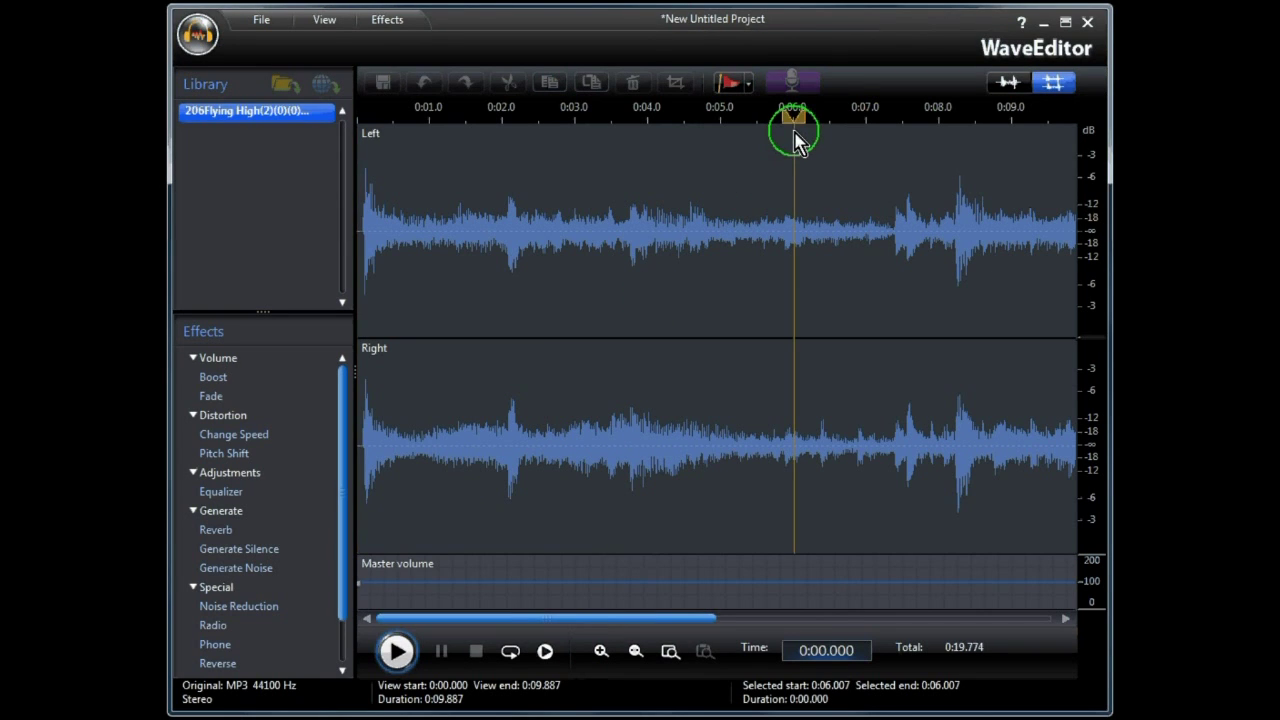
{"action": "left_click_drag", "start_coordinate": [800, 120], "coordinate": [866, 114]}
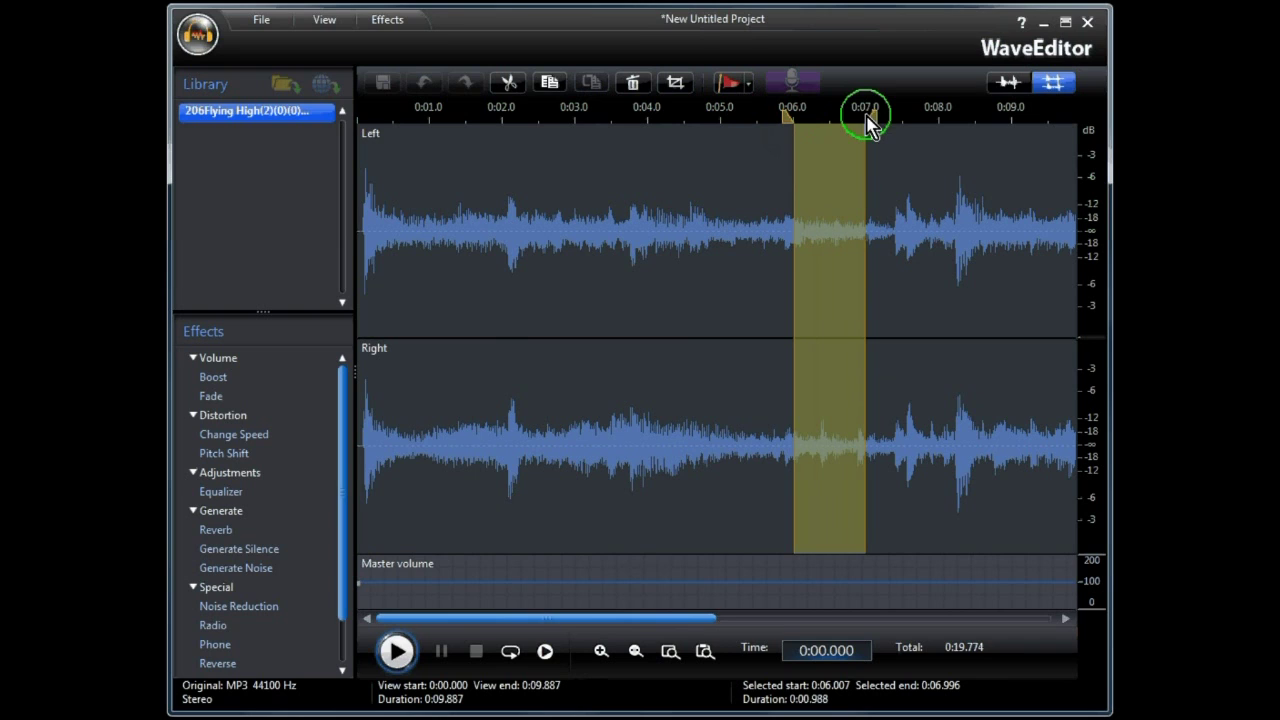
Step: Fine-tune the selection to exactly 0:06.000–0:07.000 and cut it from the track
{"action": "left_click", "coordinate": [601, 651]}
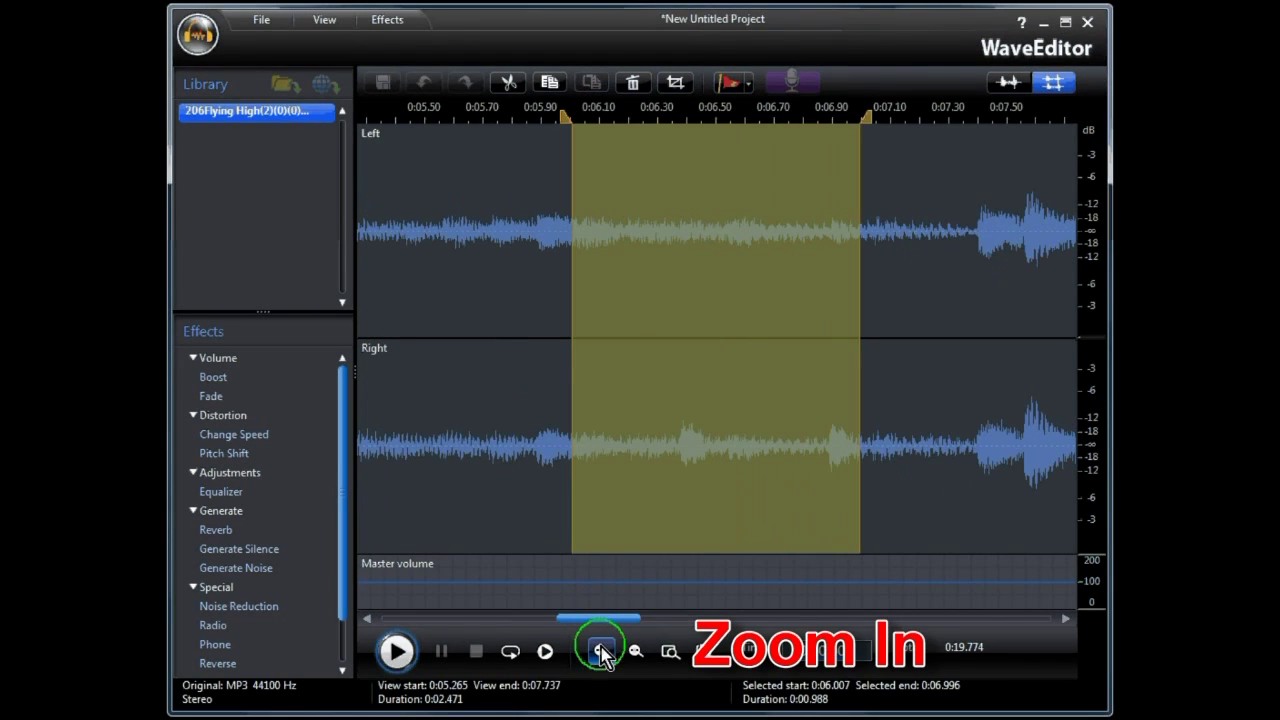
{"action": "left_click", "coordinate": [601, 651]}
{"action": "left_click", "coordinate": [601, 651]}
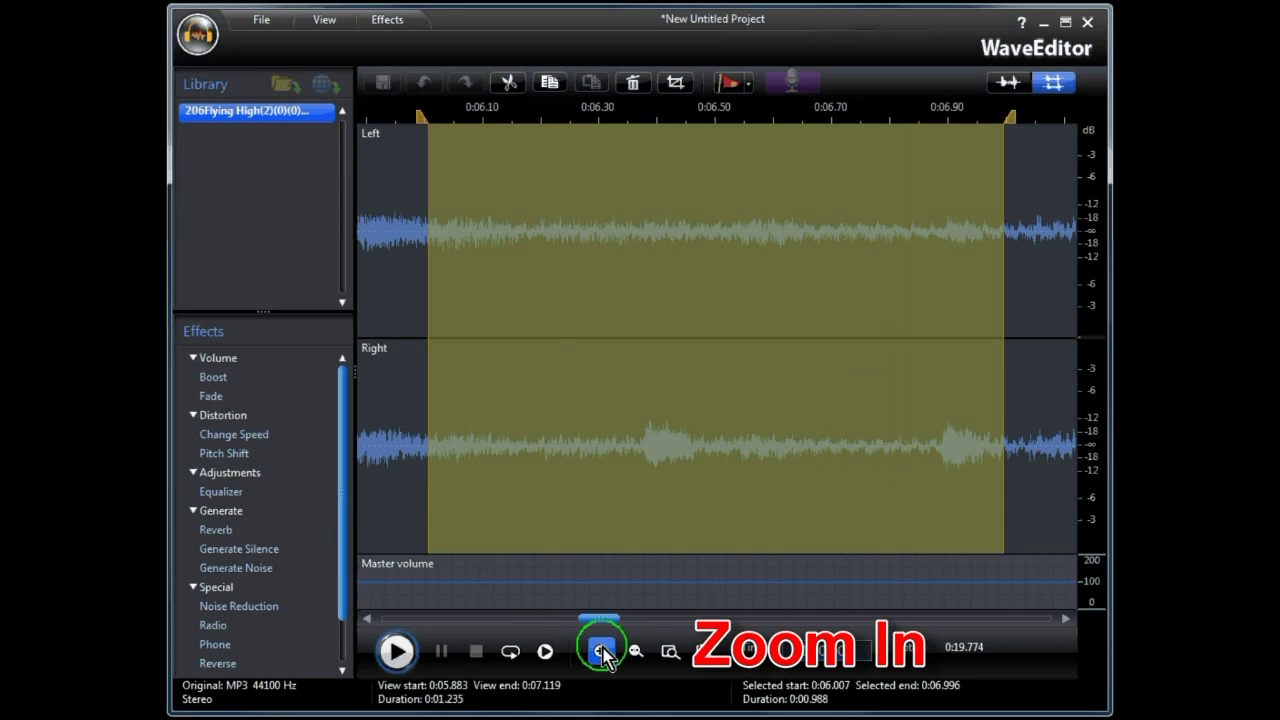
{"action": "left_click_drag", "start_coordinate": [602, 618], "coordinate": [588, 618]}
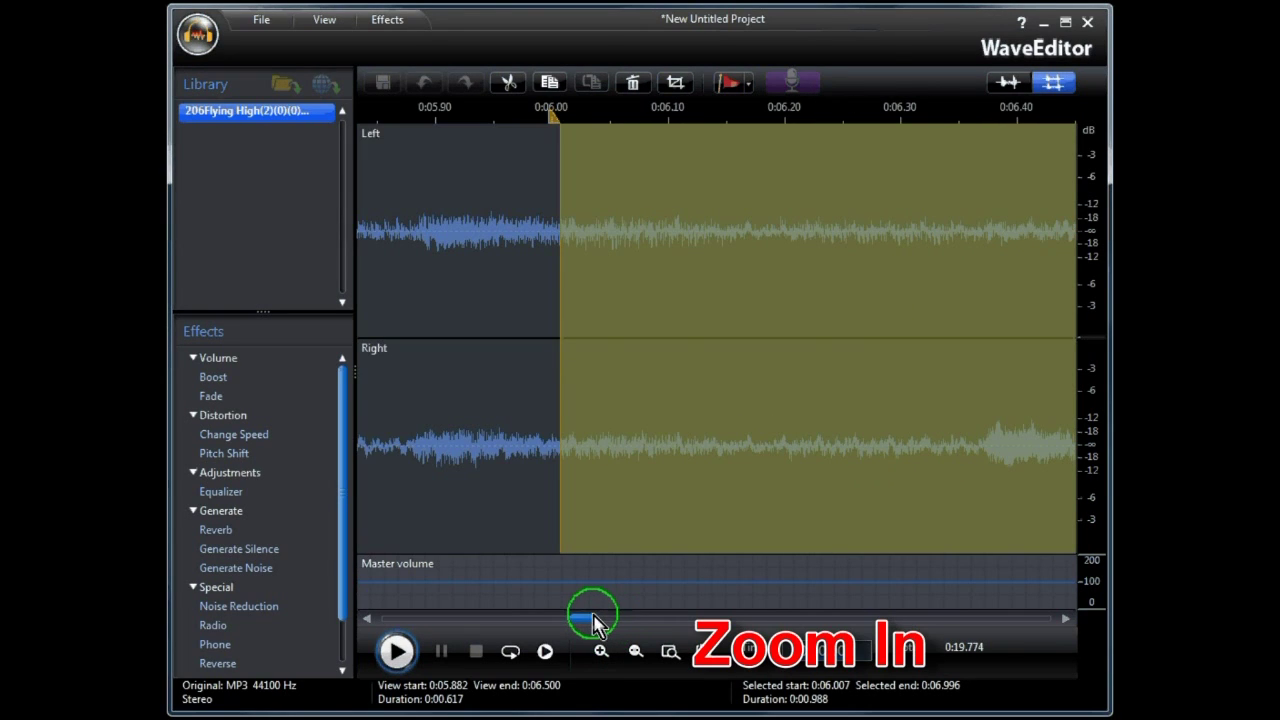
{"action": "left_click", "coordinate": [552, 114]}
{"action": "left_click_drag", "start_coordinate": [552, 114], "coordinate": [554, 114]}
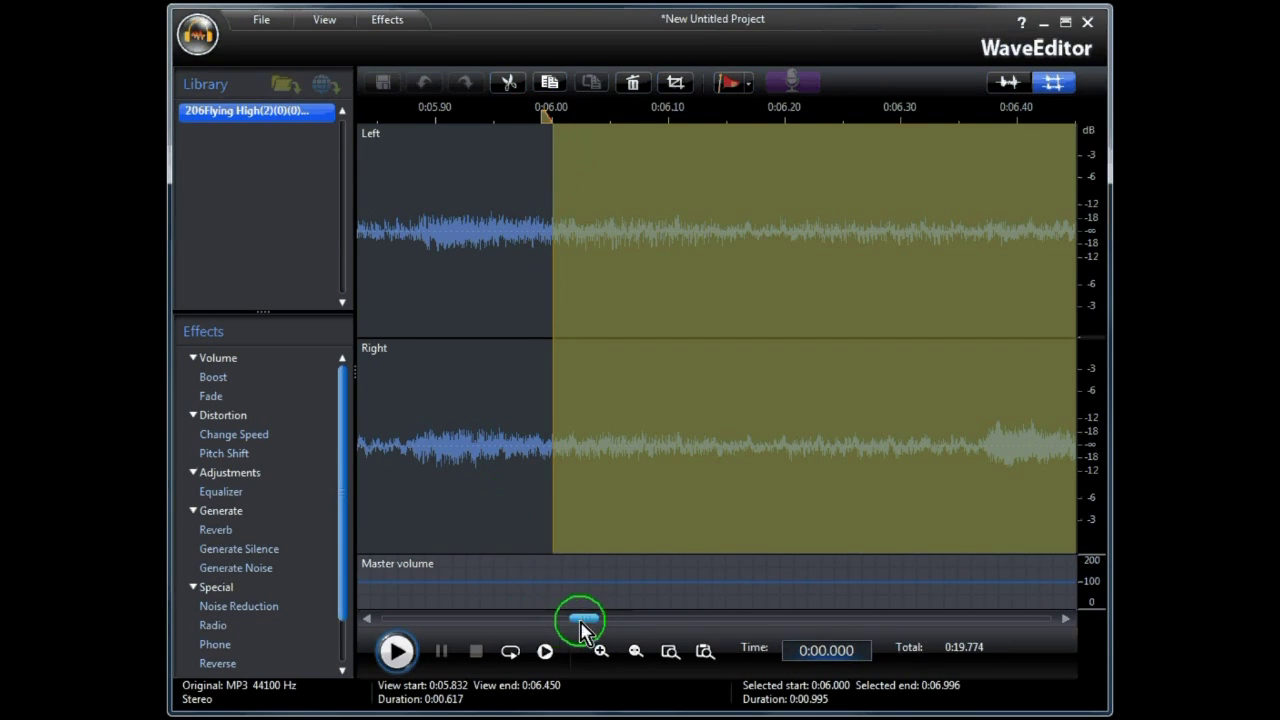
{"action": "left_click_drag", "start_coordinate": [584, 619], "coordinate": [609, 626]}
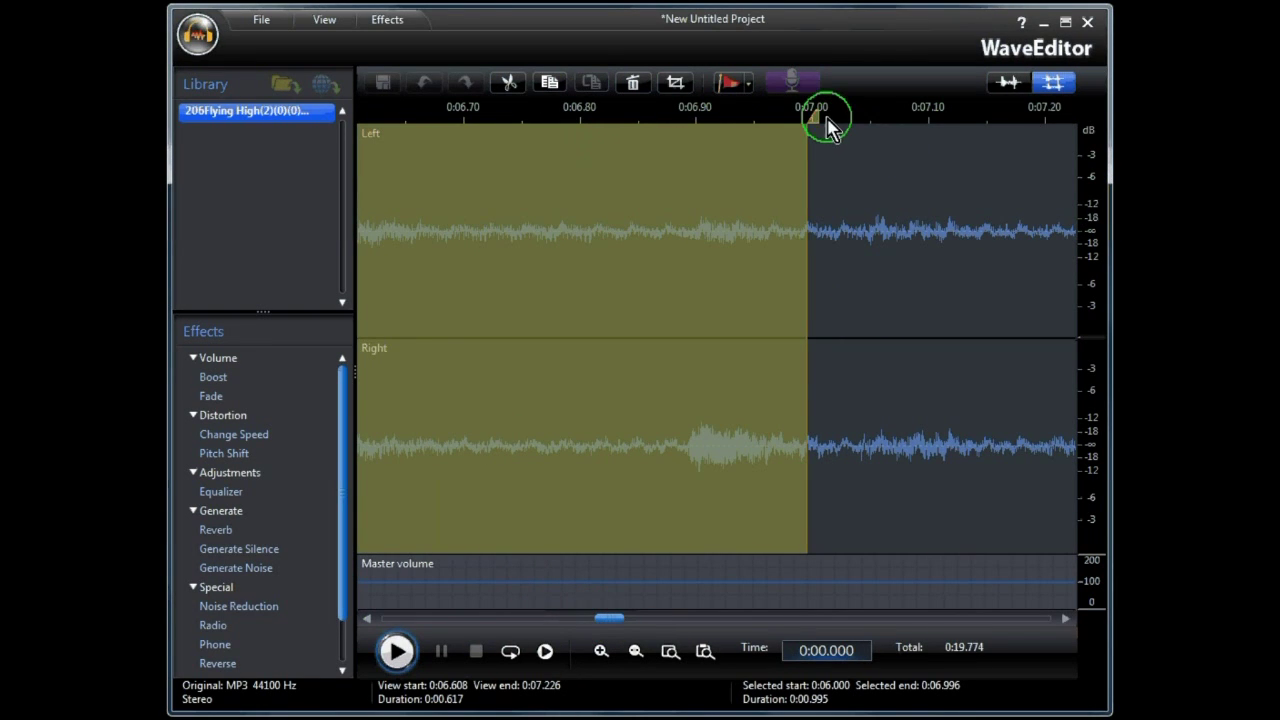
{"action": "left_click_drag", "start_coordinate": [818, 118], "coordinate": [813, 119]}
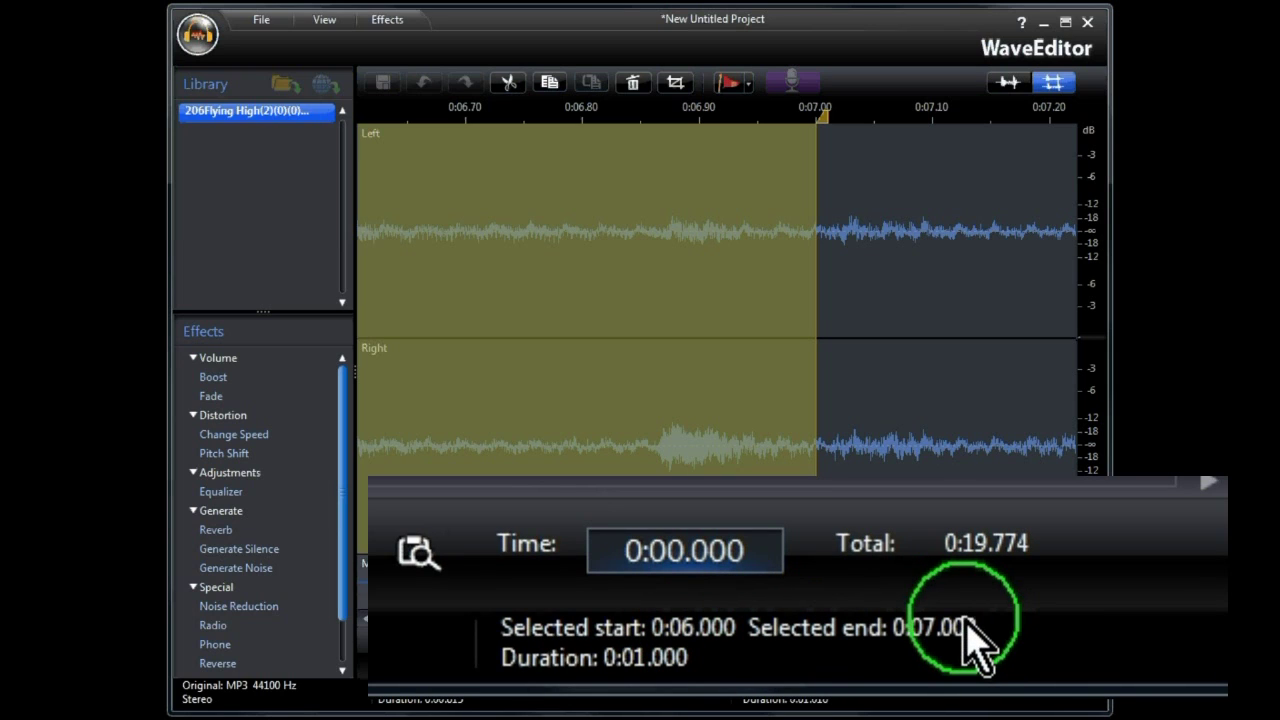
{"action": "left_click", "coordinate": [508, 84]}
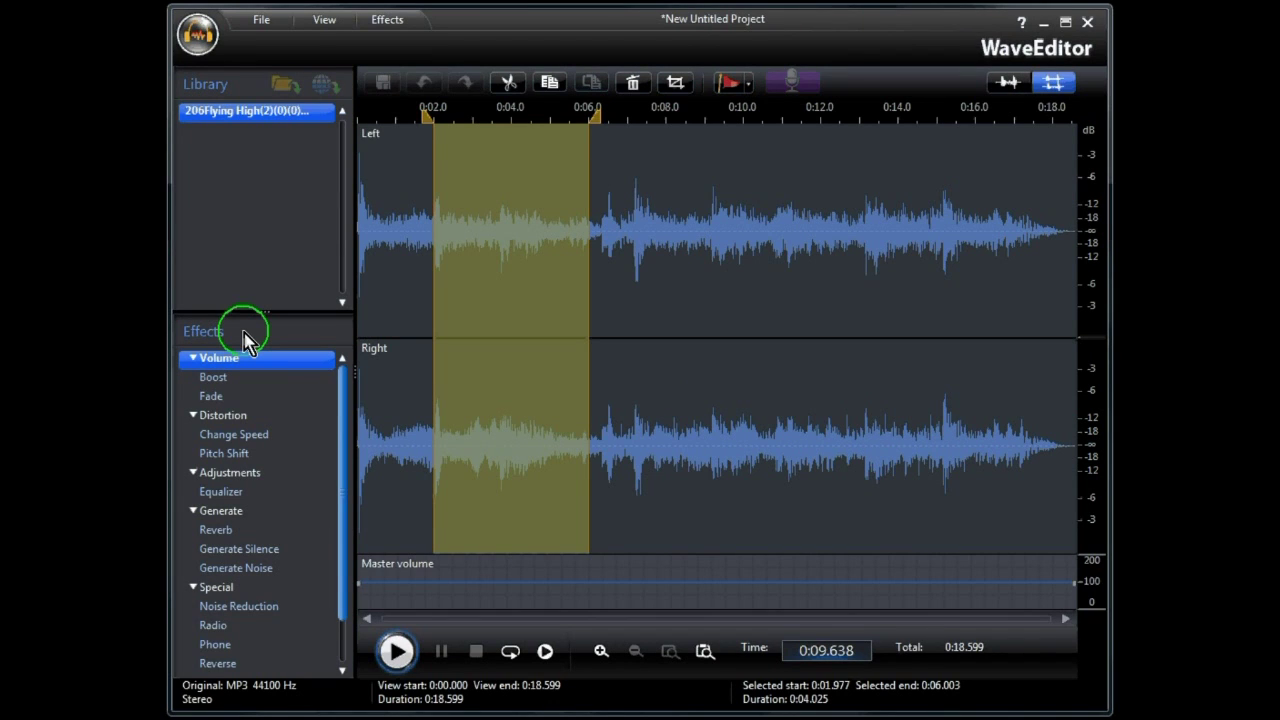
{"action": "double_click", "coordinate": [218, 380]}
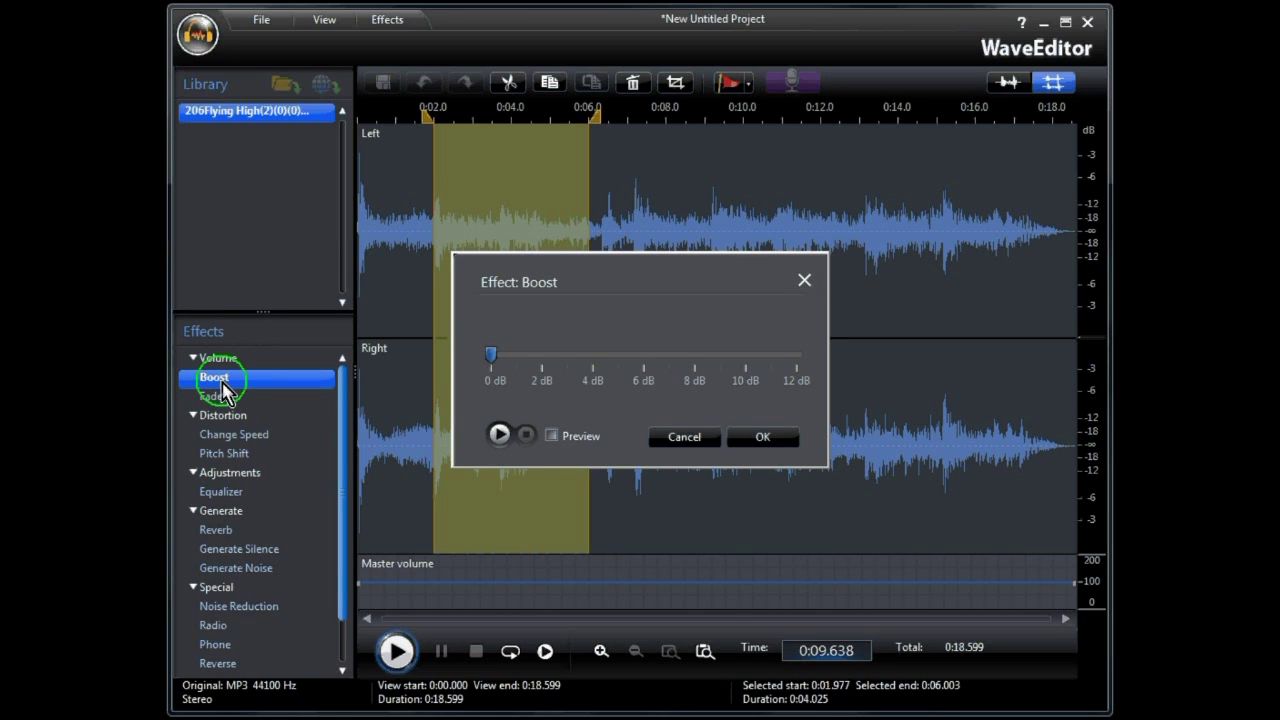
{"action": "left_click", "coordinate": [688, 437]}
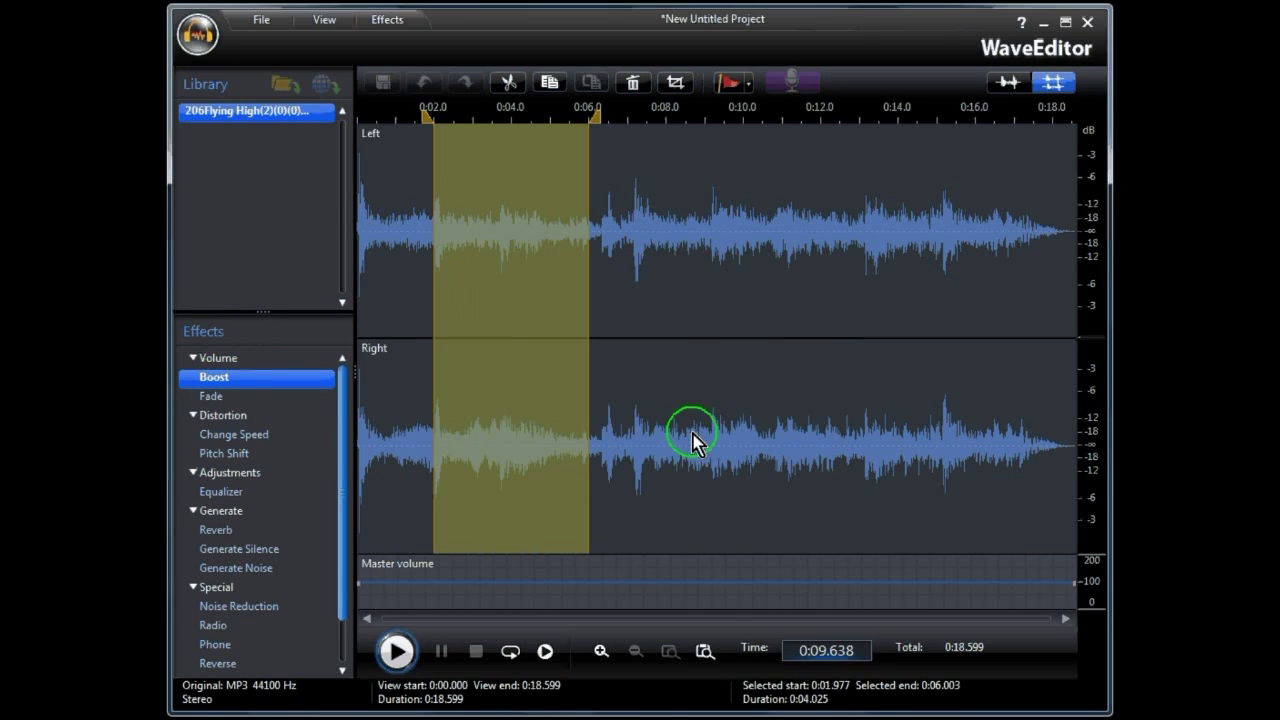
{"action": "double_click", "coordinate": [215, 397]}
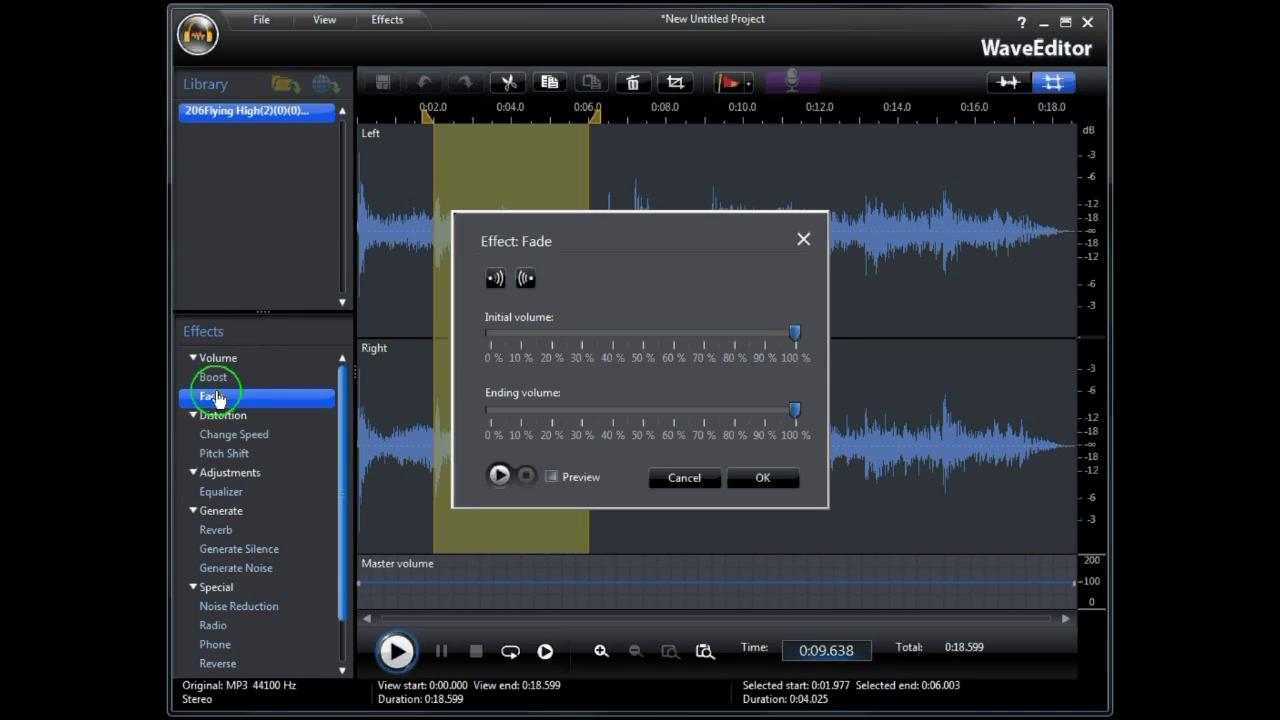
{"action": "left_click", "coordinate": [497, 280]}
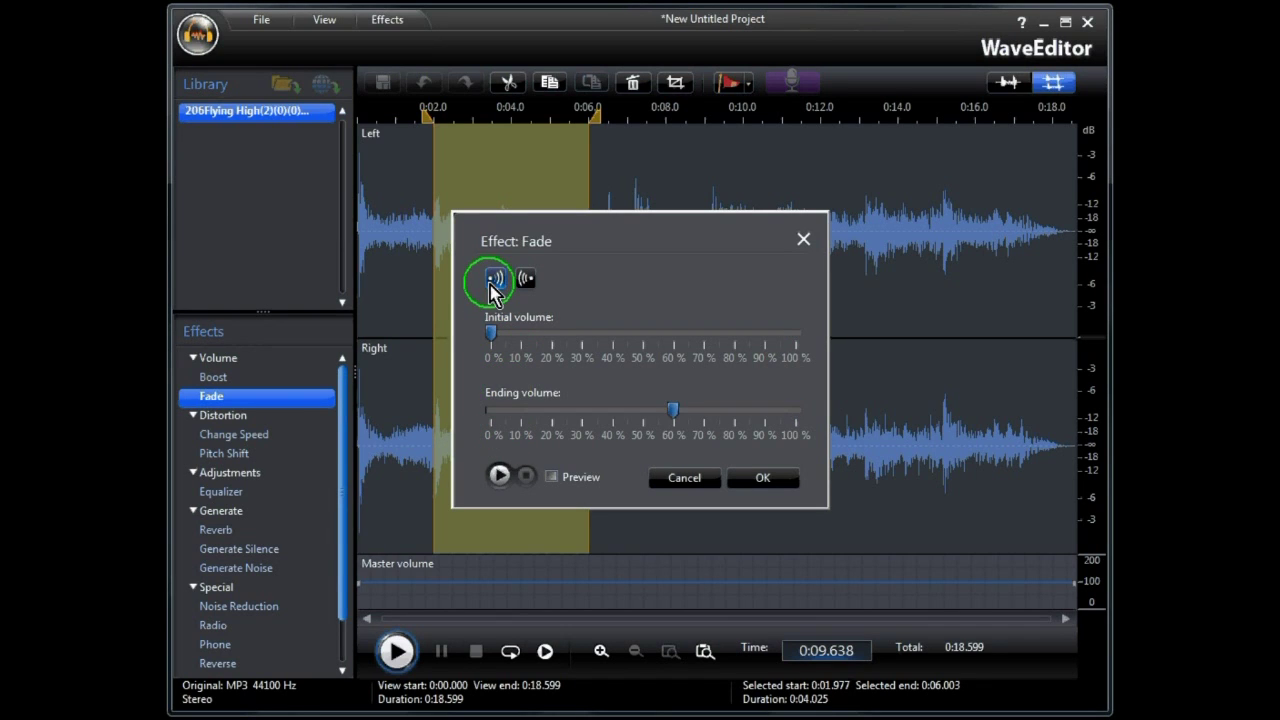
{"action": "left_click", "coordinate": [527, 280]}
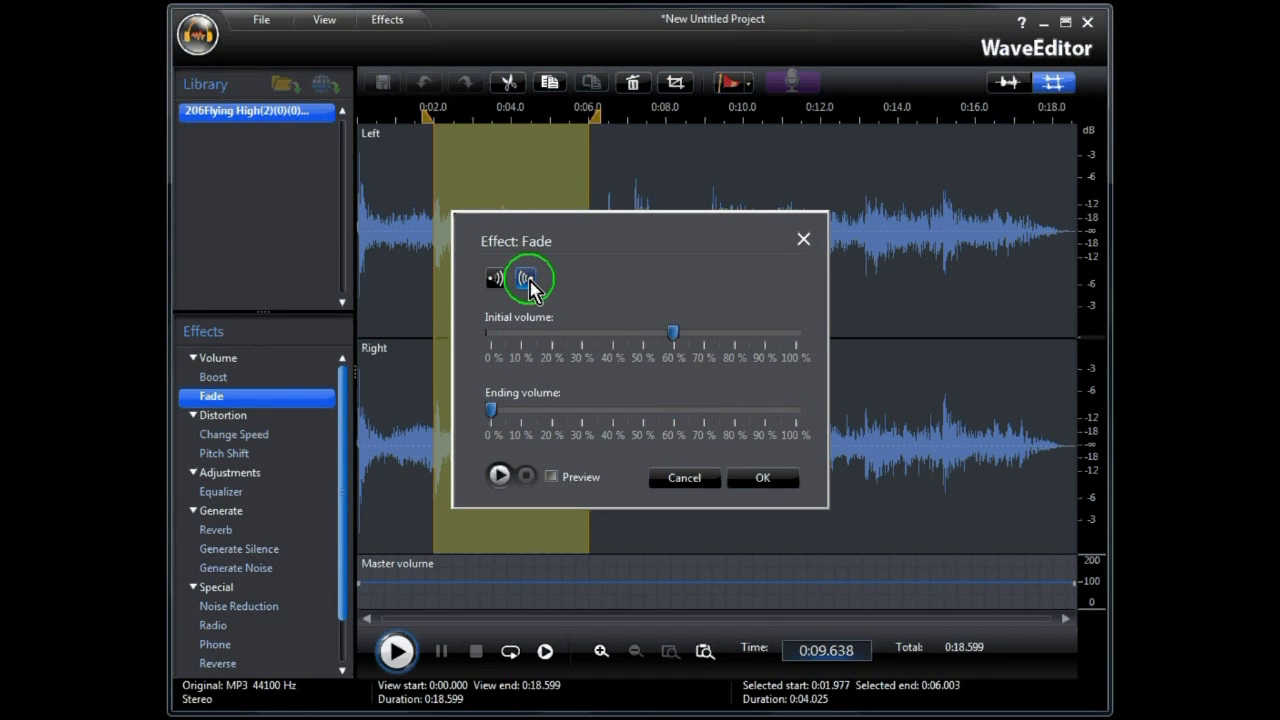
{"action": "left_click", "coordinate": [690, 477]}
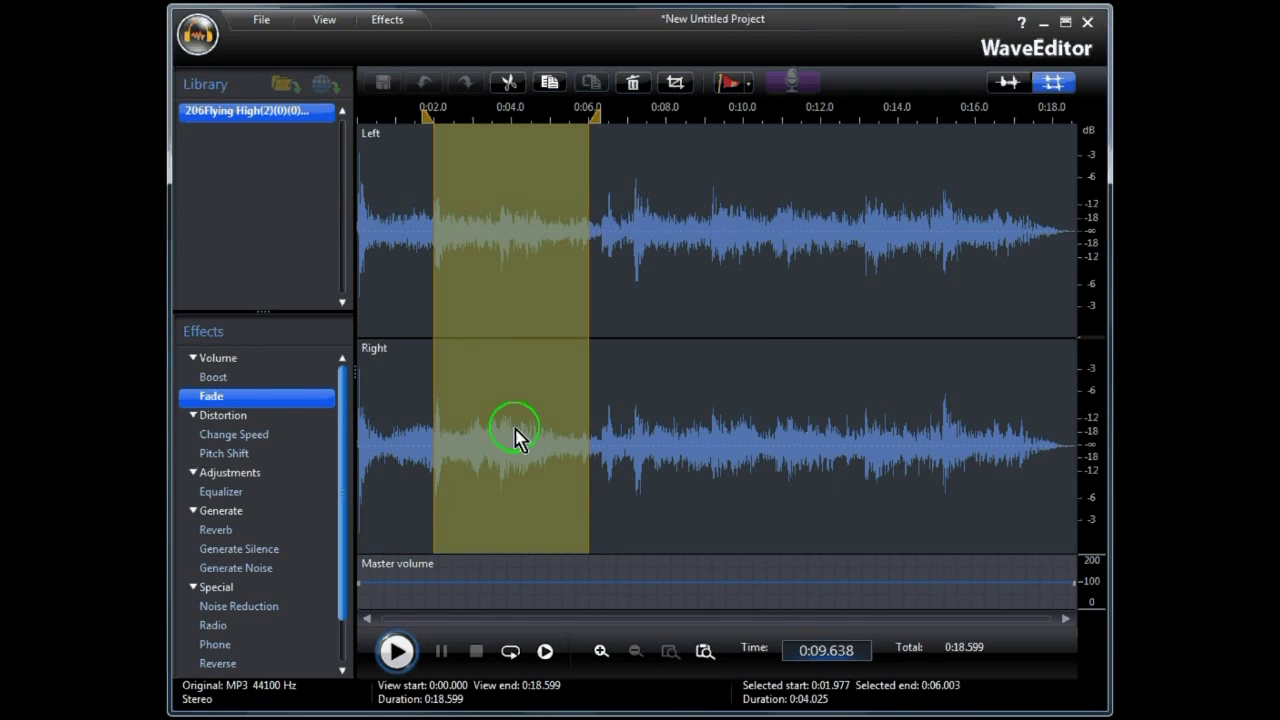
{"action": "left_click", "coordinate": [230, 437]}
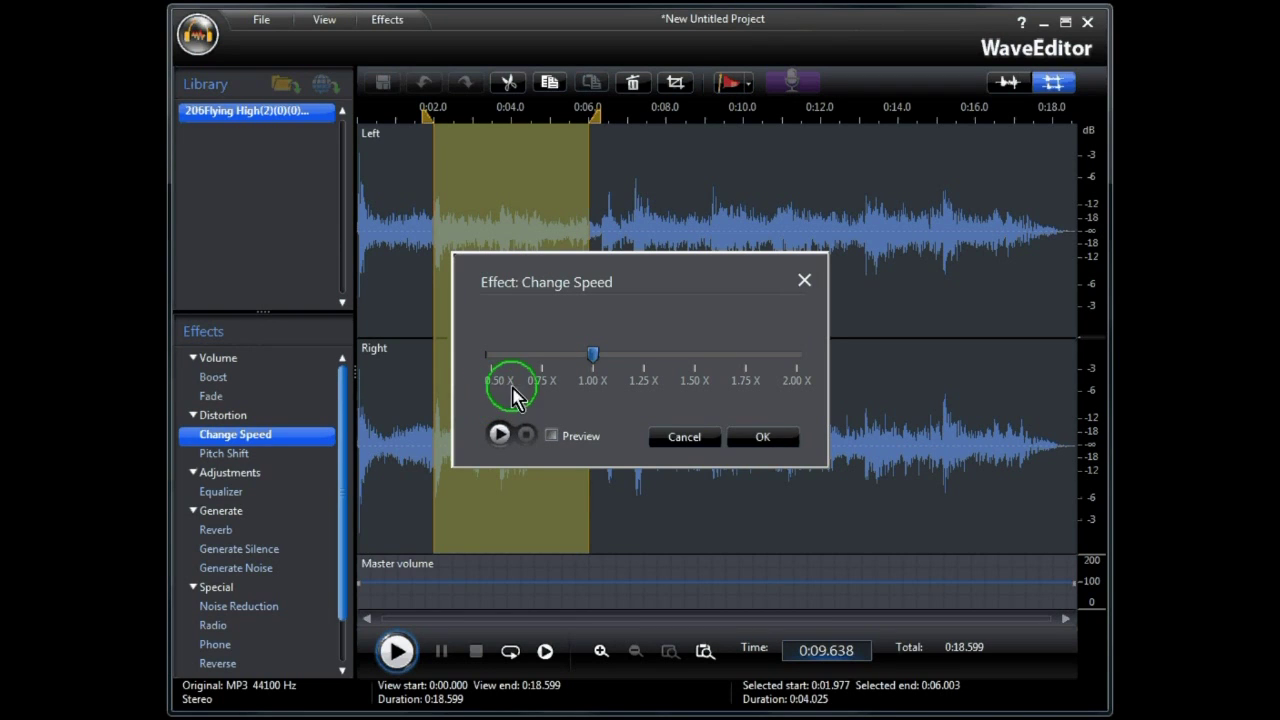
{"action": "left_click", "coordinate": [684, 437]}
{"action": "double_click", "coordinate": [220, 455]}
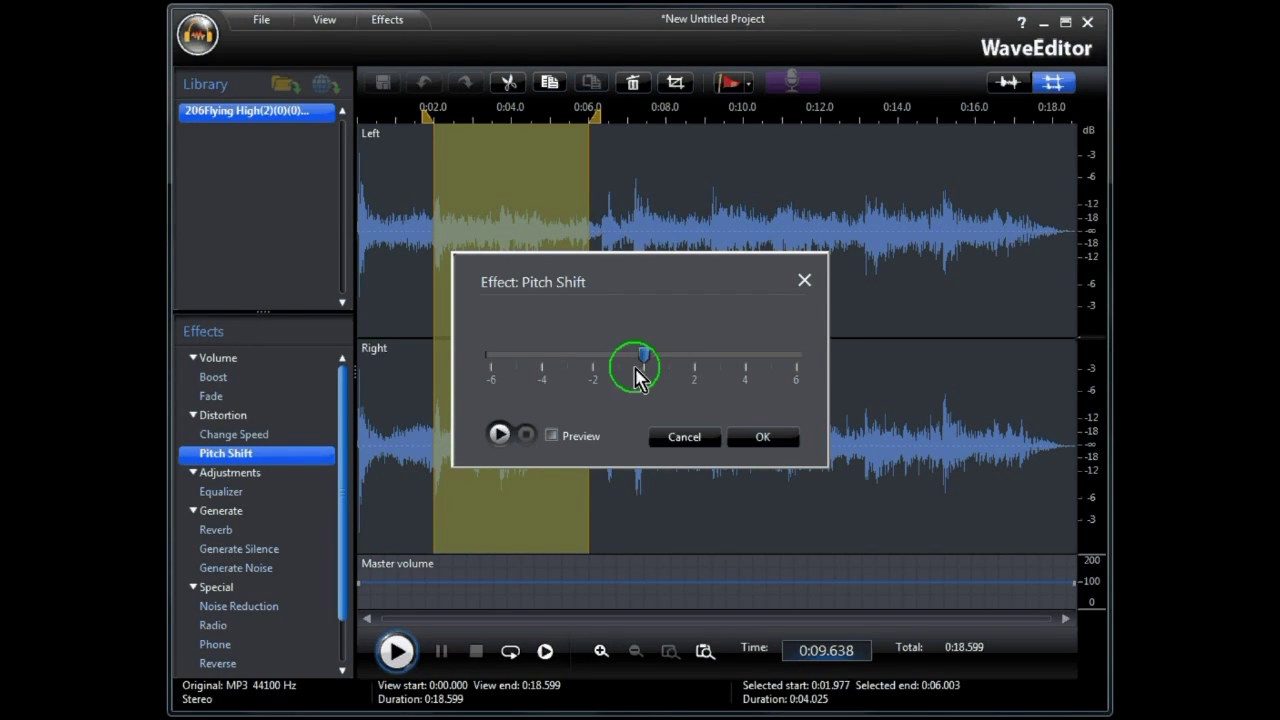
{"action": "left_click", "coordinate": [684, 436]}
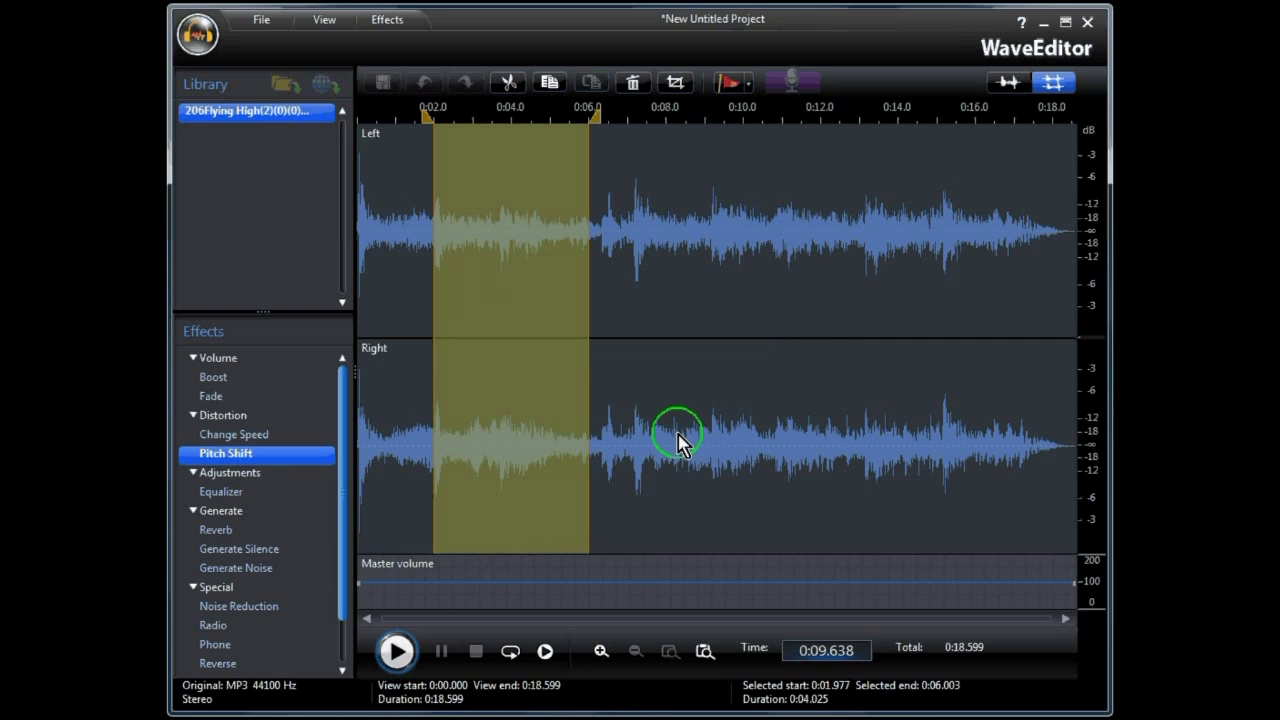
{"action": "double_click", "coordinate": [222, 491]}
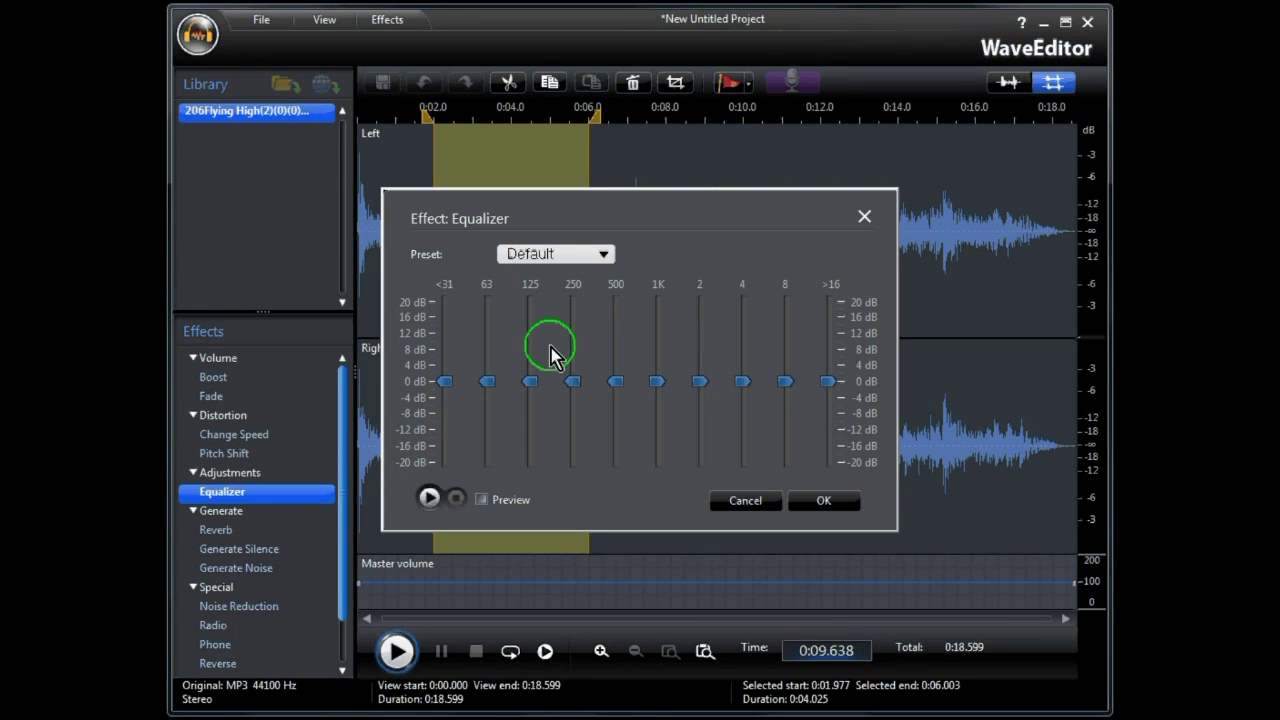
{"action": "left_click", "coordinate": [604, 256]}
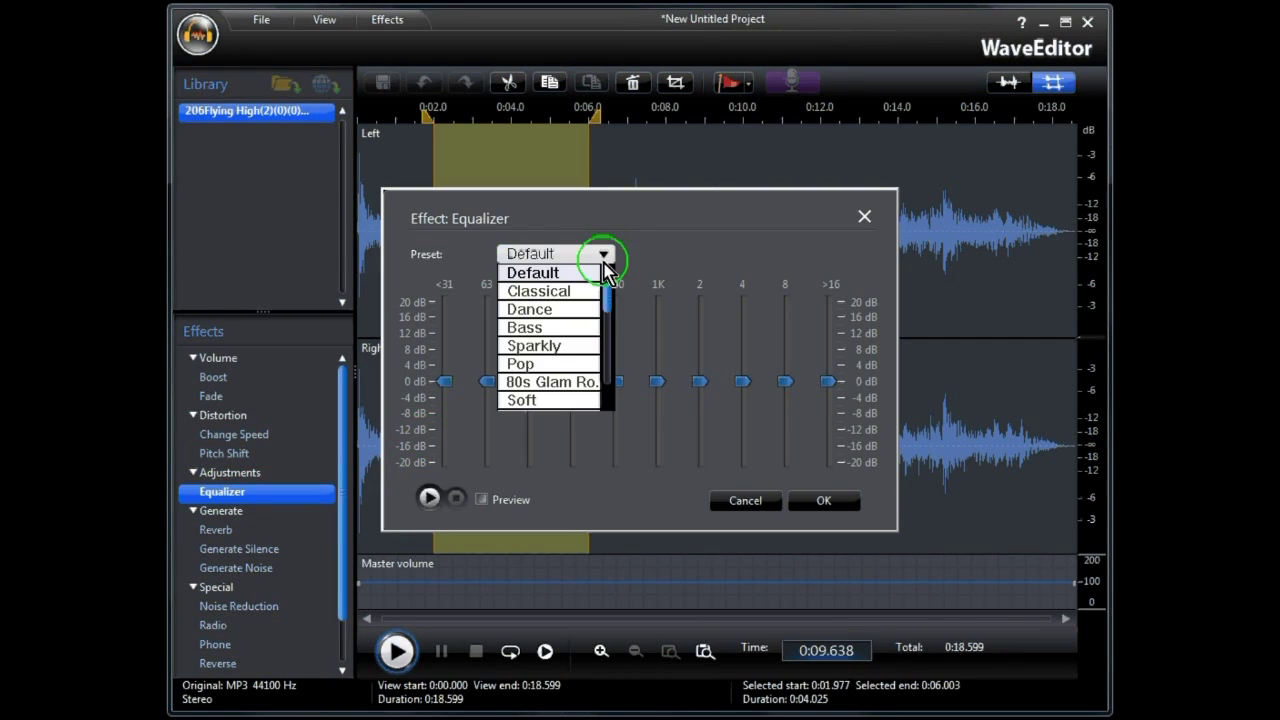
{"action": "left_click_drag", "start_coordinate": [606, 303], "coordinate": [625, 282]}
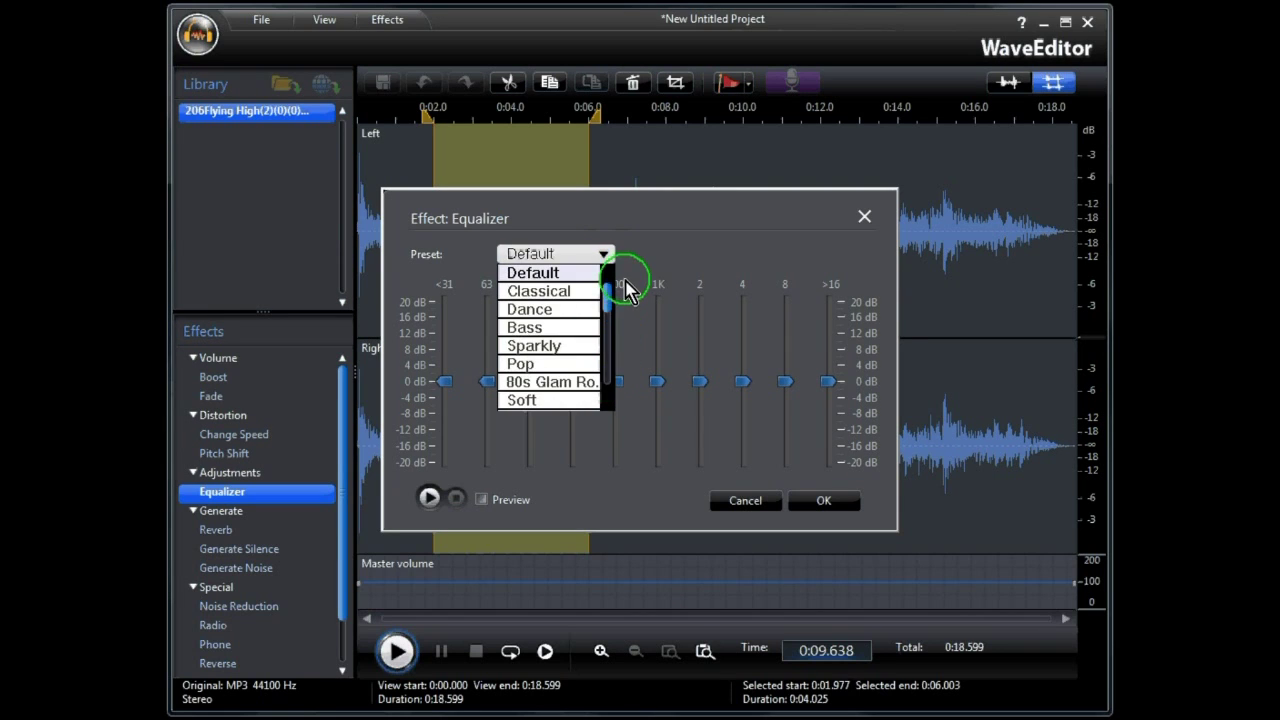
{"action": "left_click", "coordinate": [744, 501]}
{"action": "left_click", "coordinate": [205, 510]}
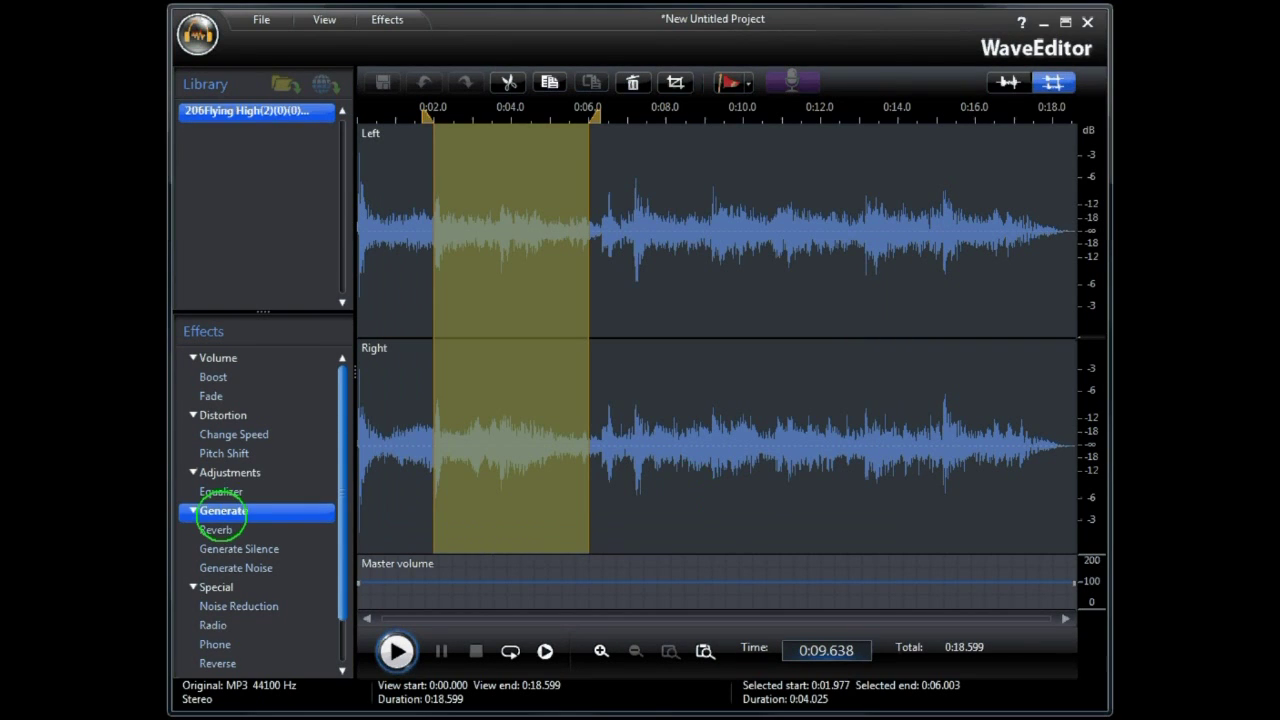
Step: Try Reverb, Generate Silence and Generate Noise (Normal) without applying any, then bring up Noise Reduction
{"action": "double_click", "coordinate": [217, 530]}
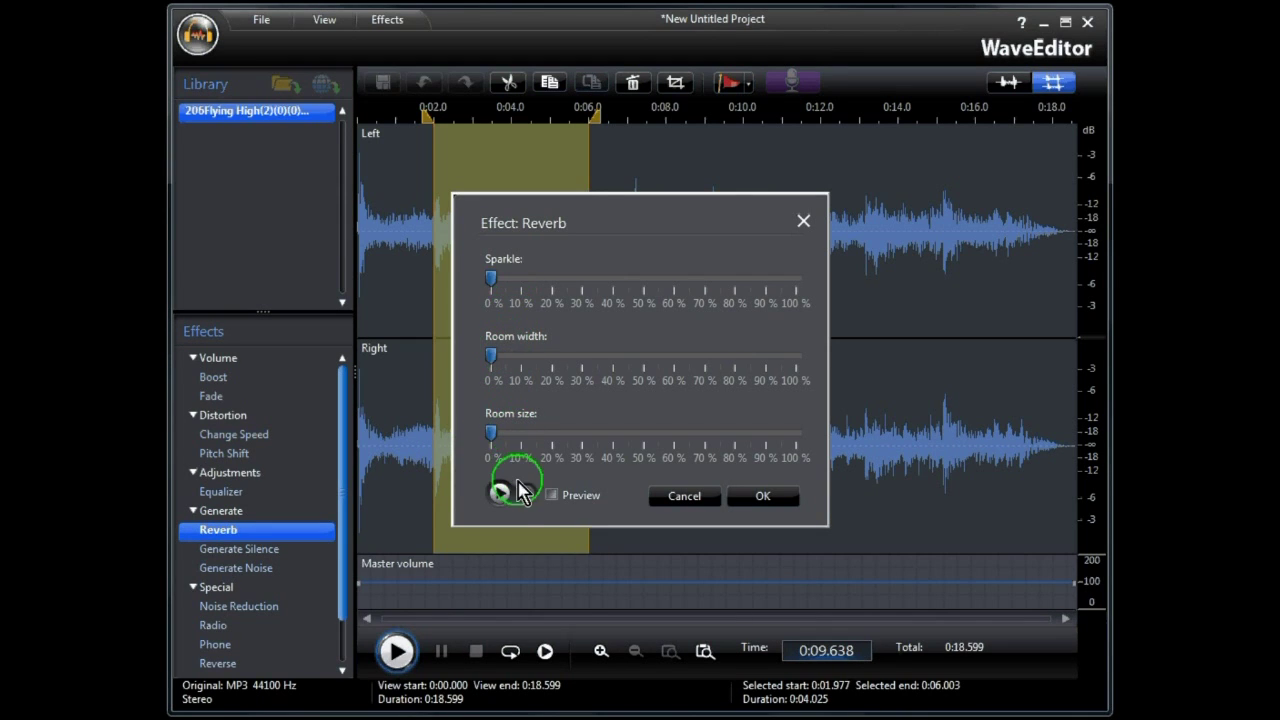
{"action": "left_click", "coordinate": [672, 498]}
{"action": "double_click", "coordinate": [245, 552]}
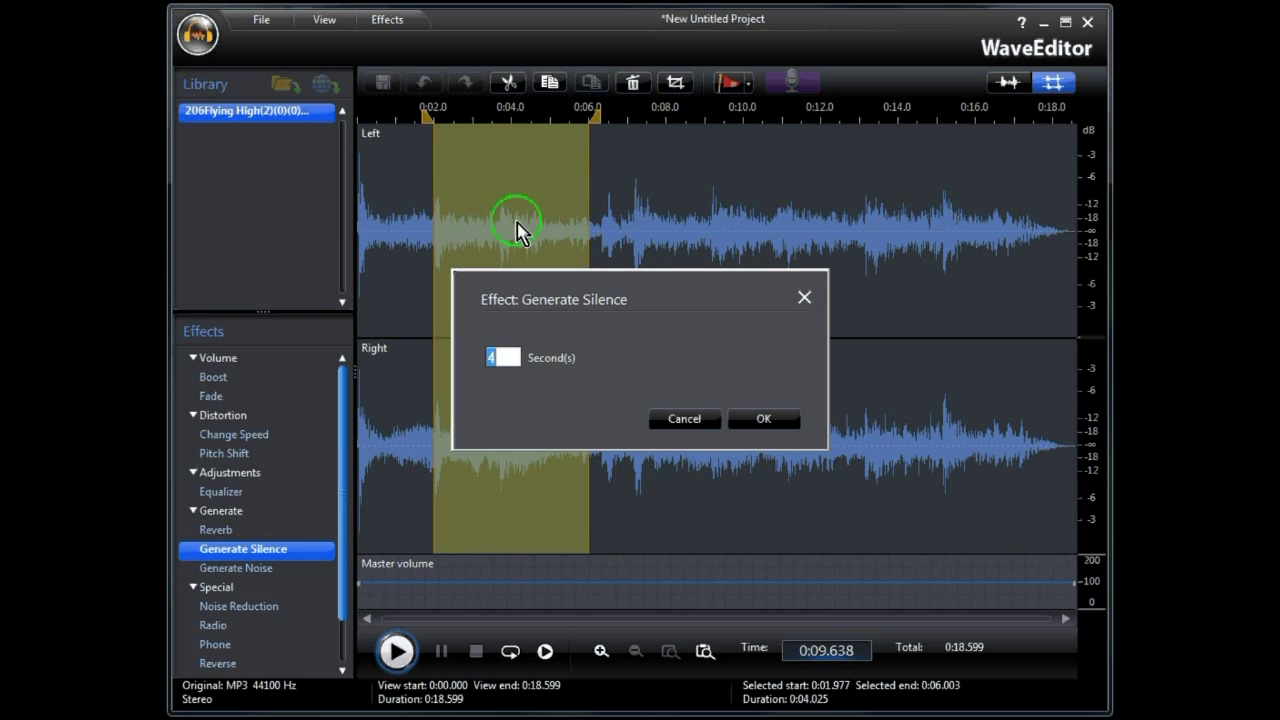
{"action": "left_click", "coordinate": [670, 422]}
{"action": "double_click", "coordinate": [240, 569]}
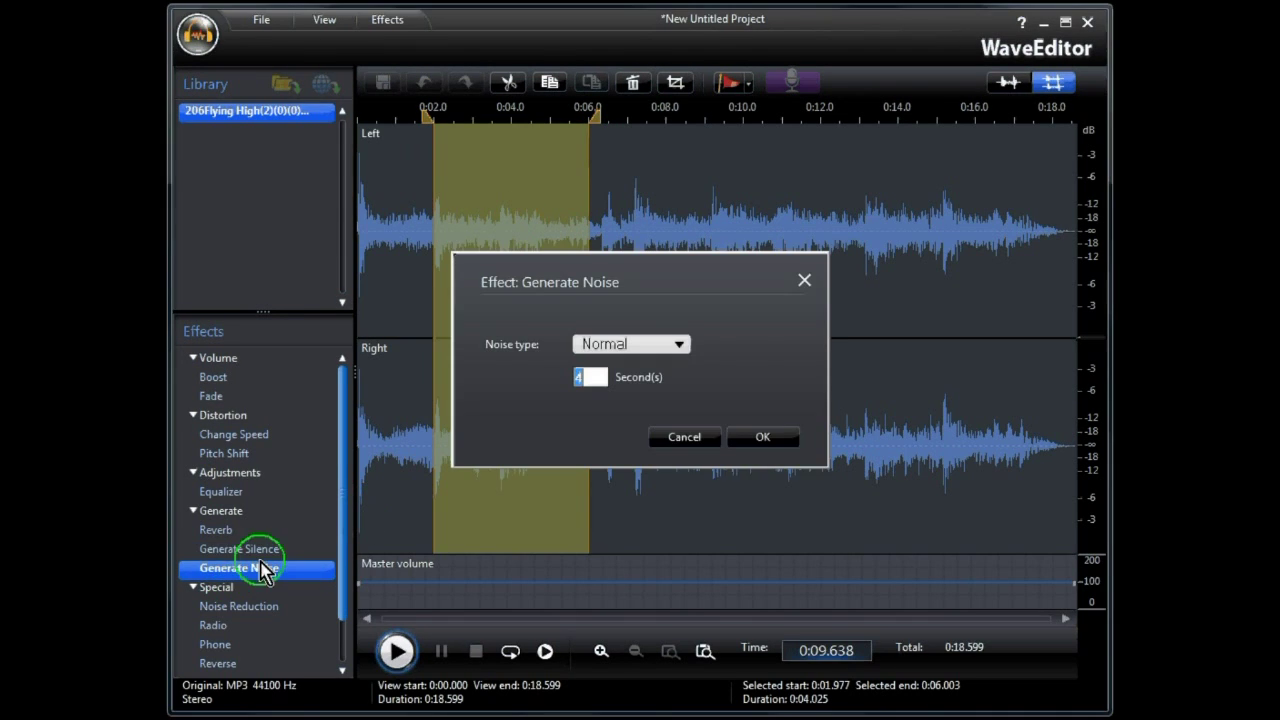
{"action": "left_click", "coordinate": [681, 345]}
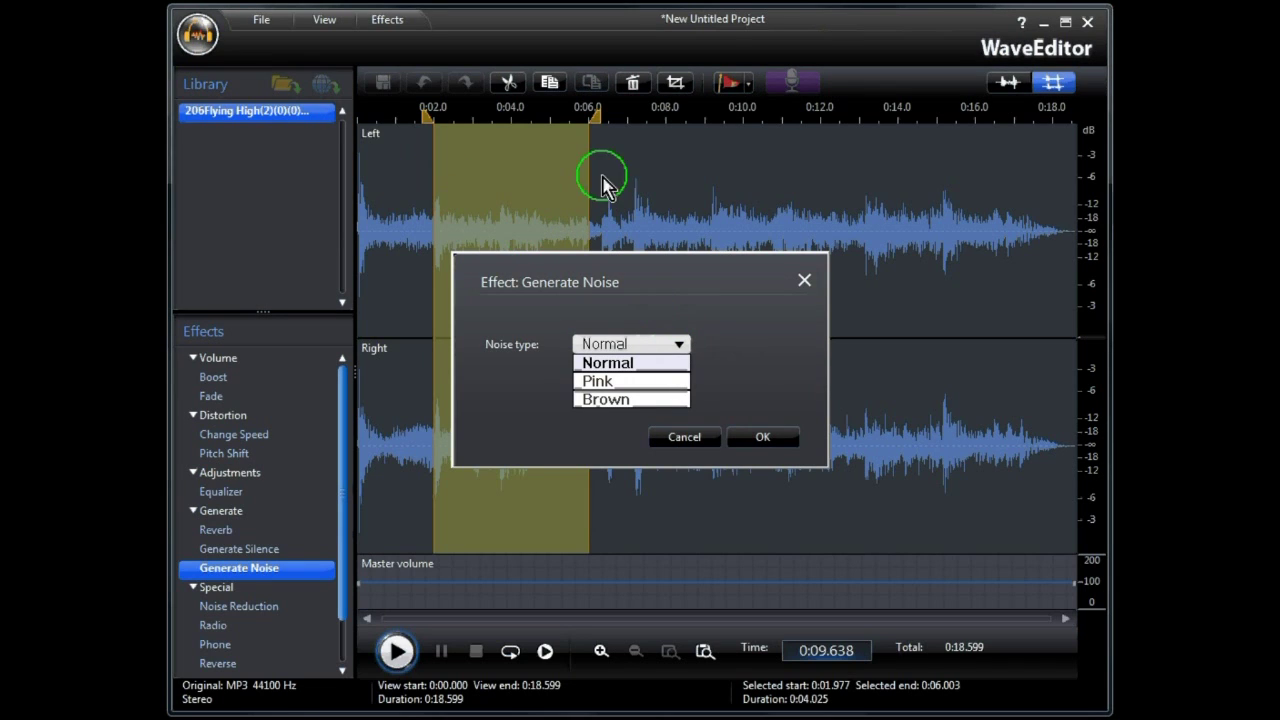
{"action": "left_click", "coordinate": [680, 364]}
{"action": "left_click", "coordinate": [683, 437]}
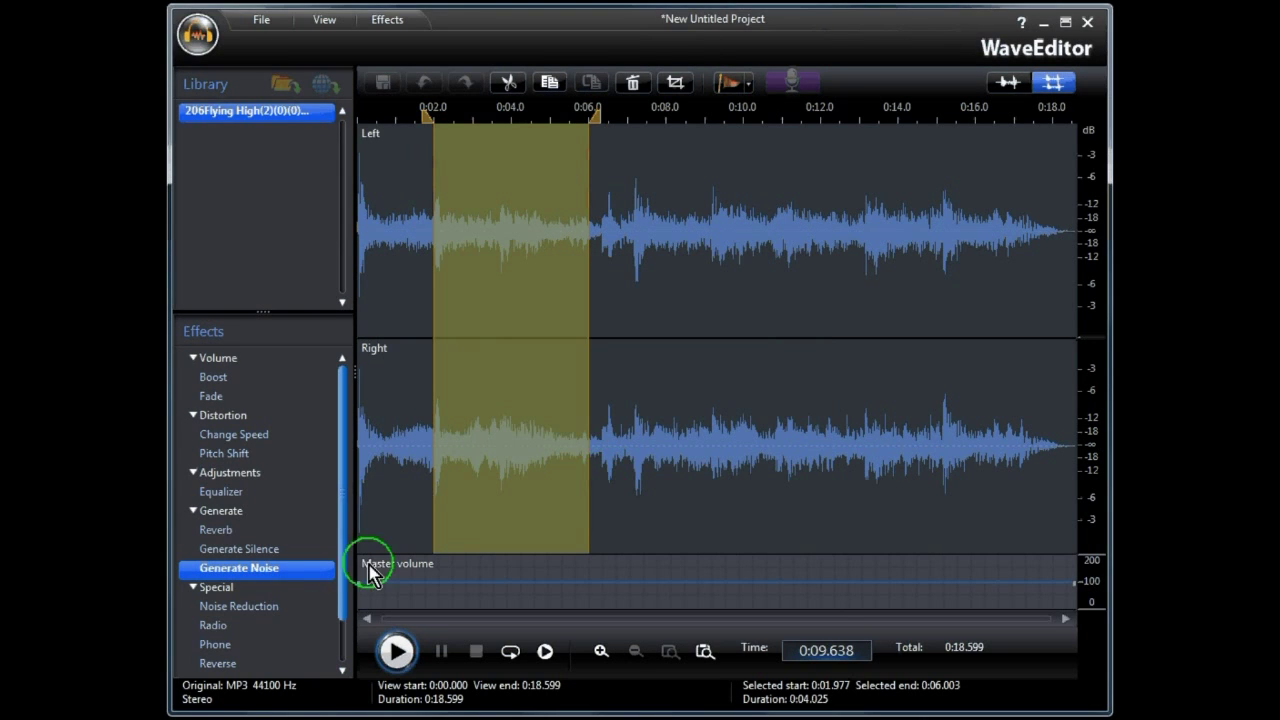
{"action": "double_click", "coordinate": [231, 610]}
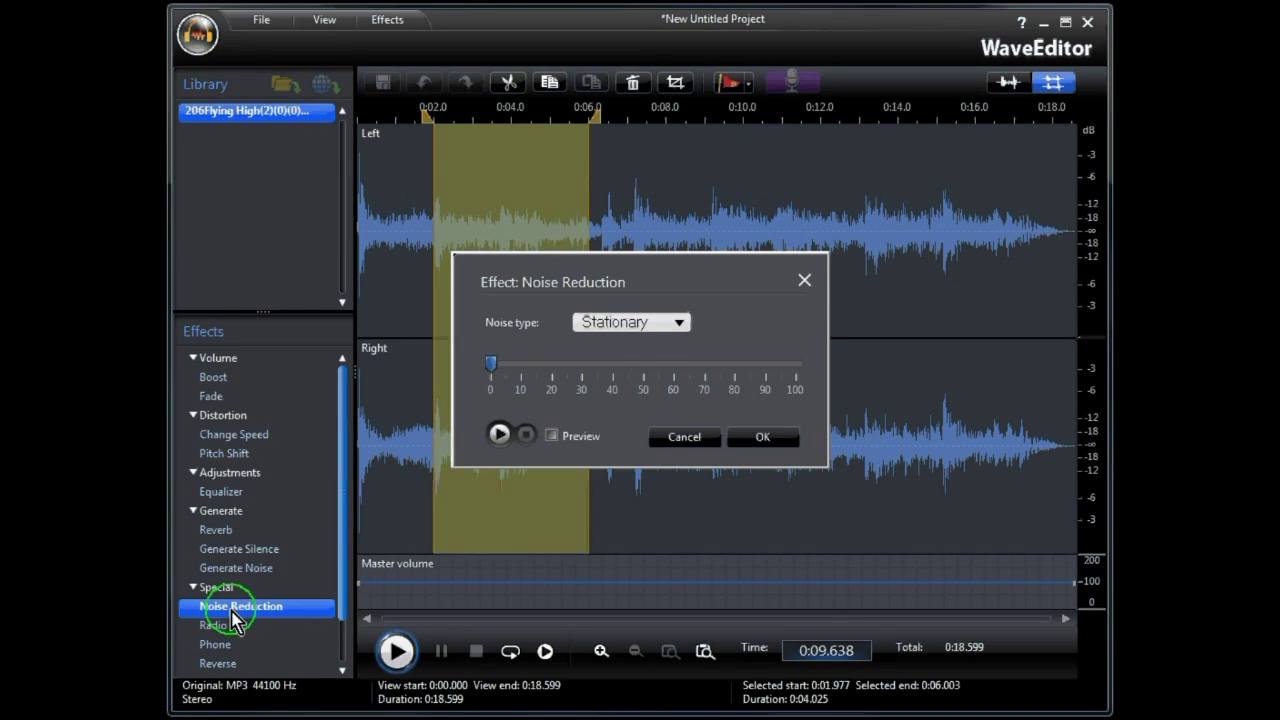
Step: Dismiss Noise Reduction (Stationary) and Radio (AM Radio) without applying either effect
{"action": "left_click", "coordinate": [680, 325]}
{"action": "left_click", "coordinate": [680, 328]}
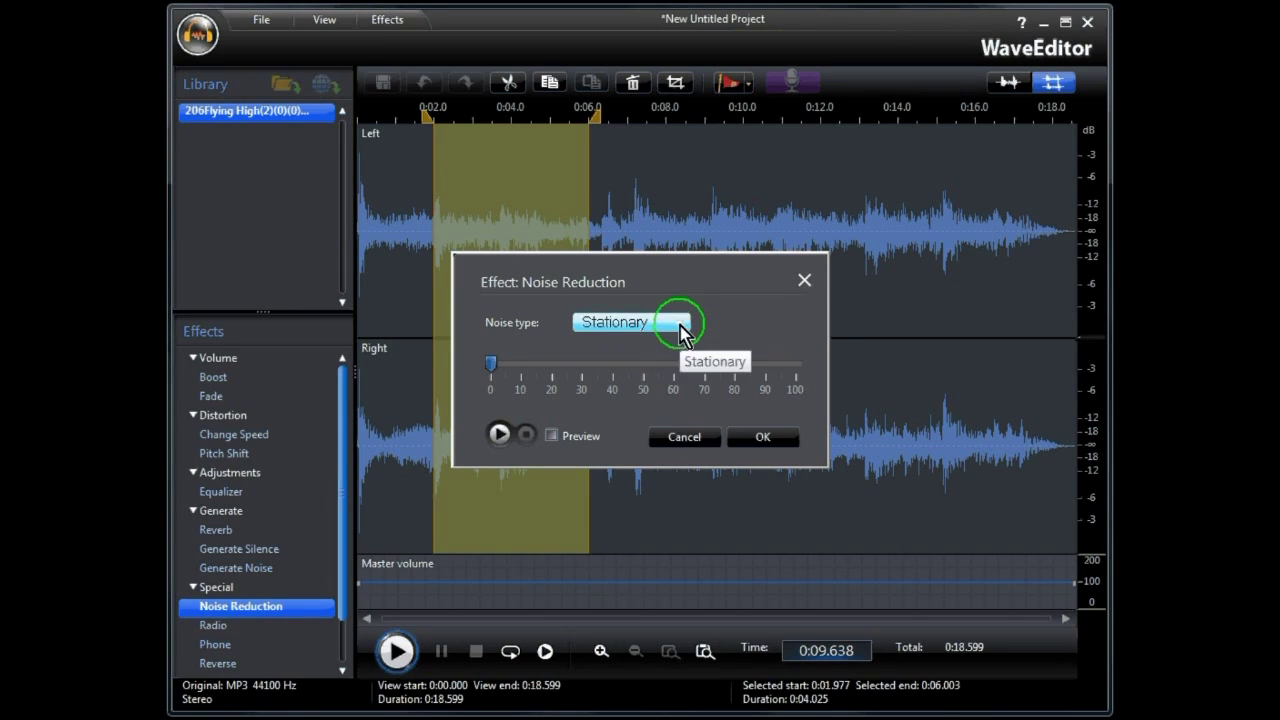
{"action": "left_click", "coordinate": [673, 436]}
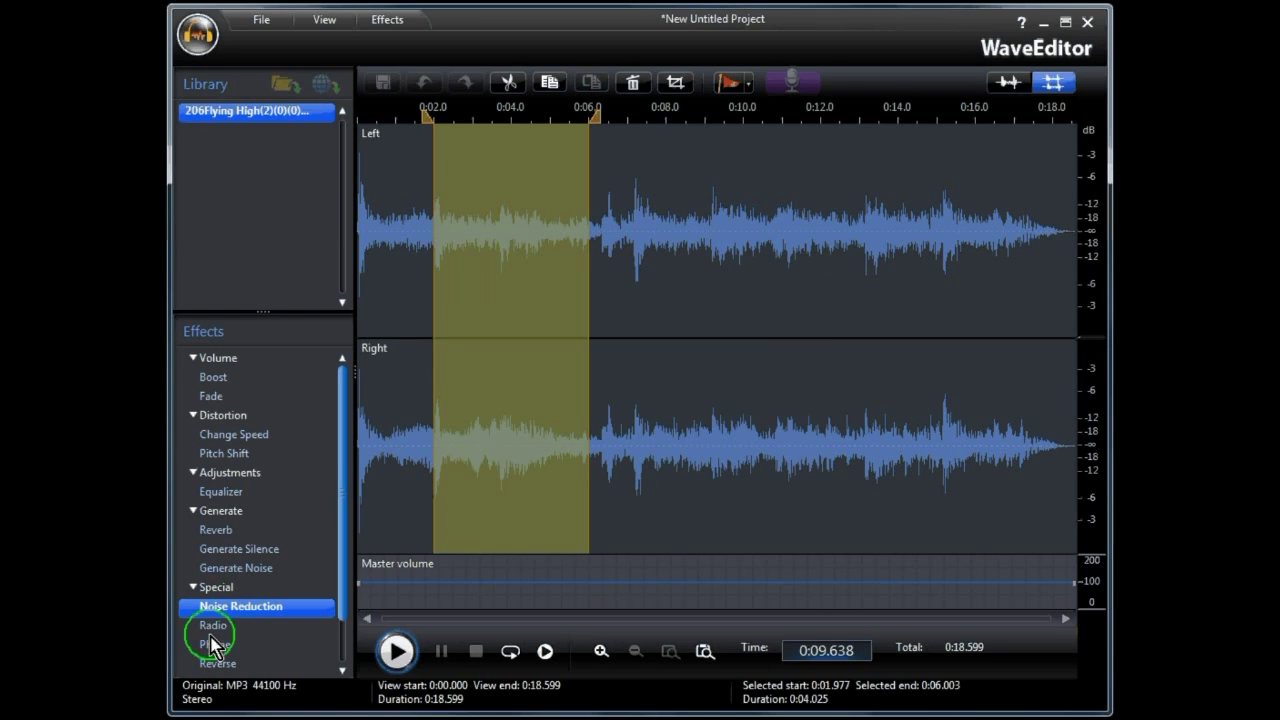
{"action": "double_click", "coordinate": [215, 628]}
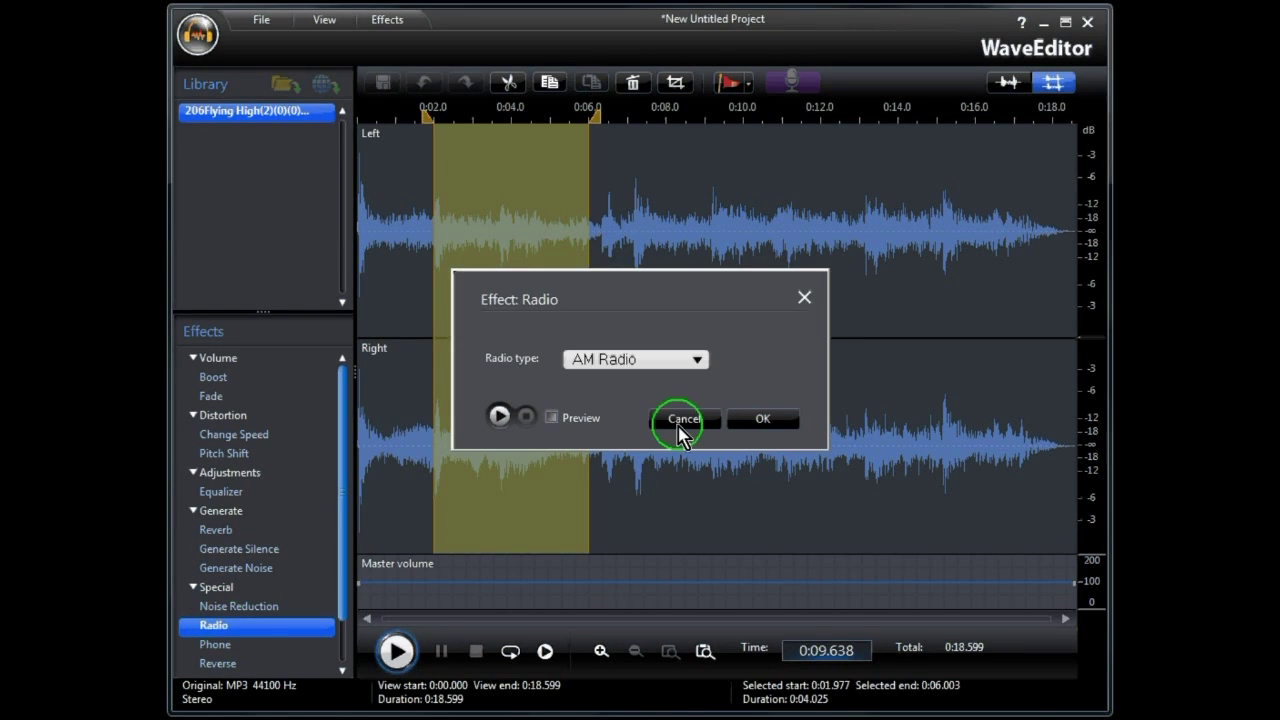
{"action": "left_click", "coordinate": [700, 365]}
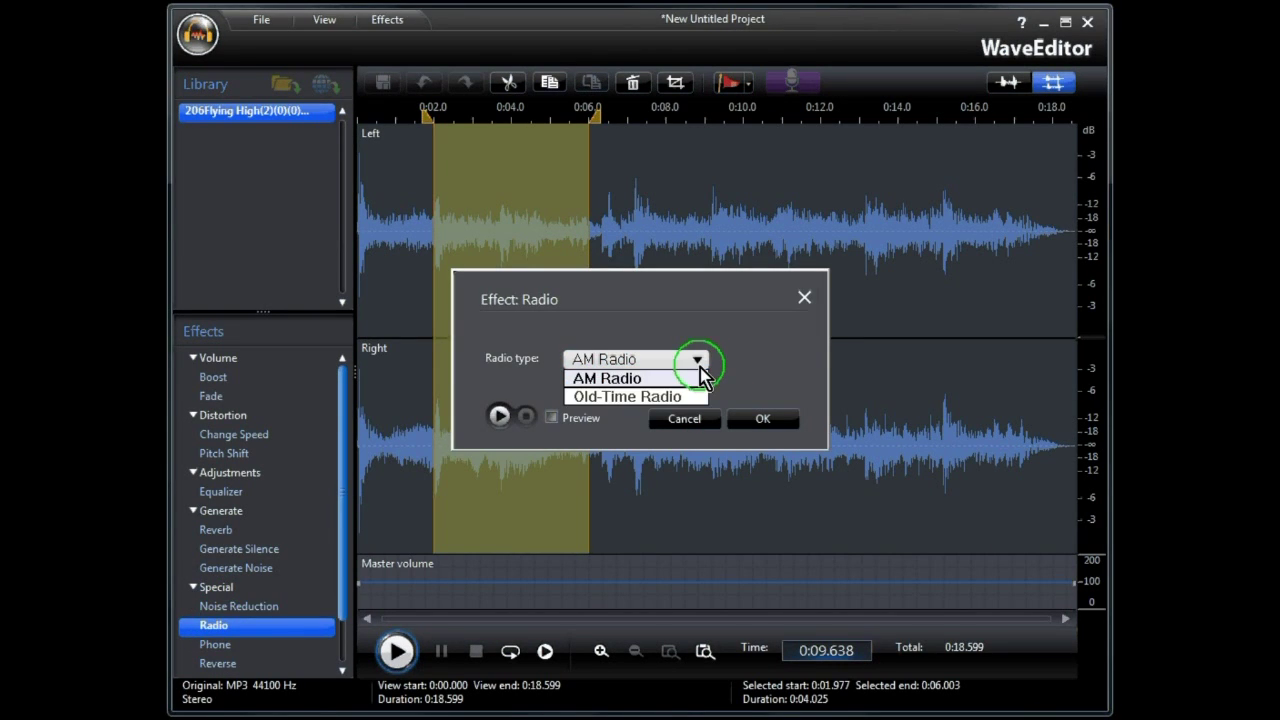
{"action": "left_click", "coordinate": [700, 374]}
{"action": "left_click", "coordinate": [688, 419]}
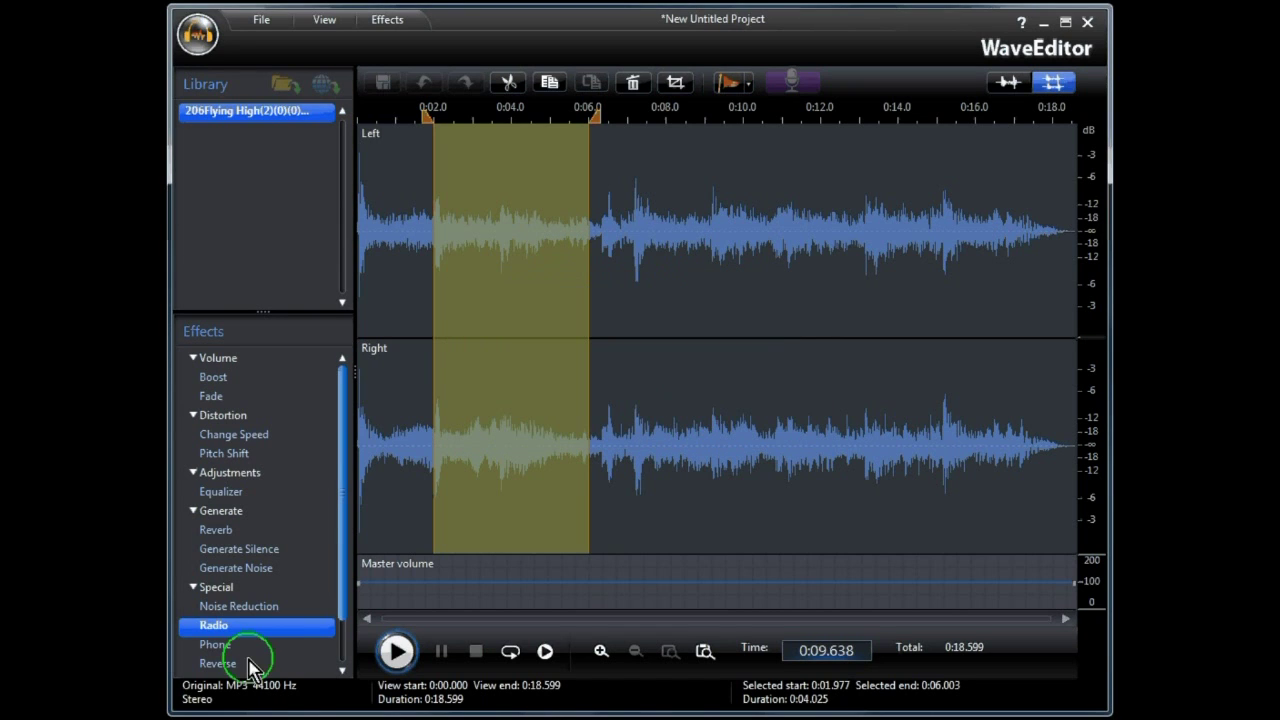
Step: Skip the Phone effect and apply Reverse to the selected section
{"action": "double_click", "coordinate": [218, 645]}
{"action": "left_click", "coordinate": [716, 360]}
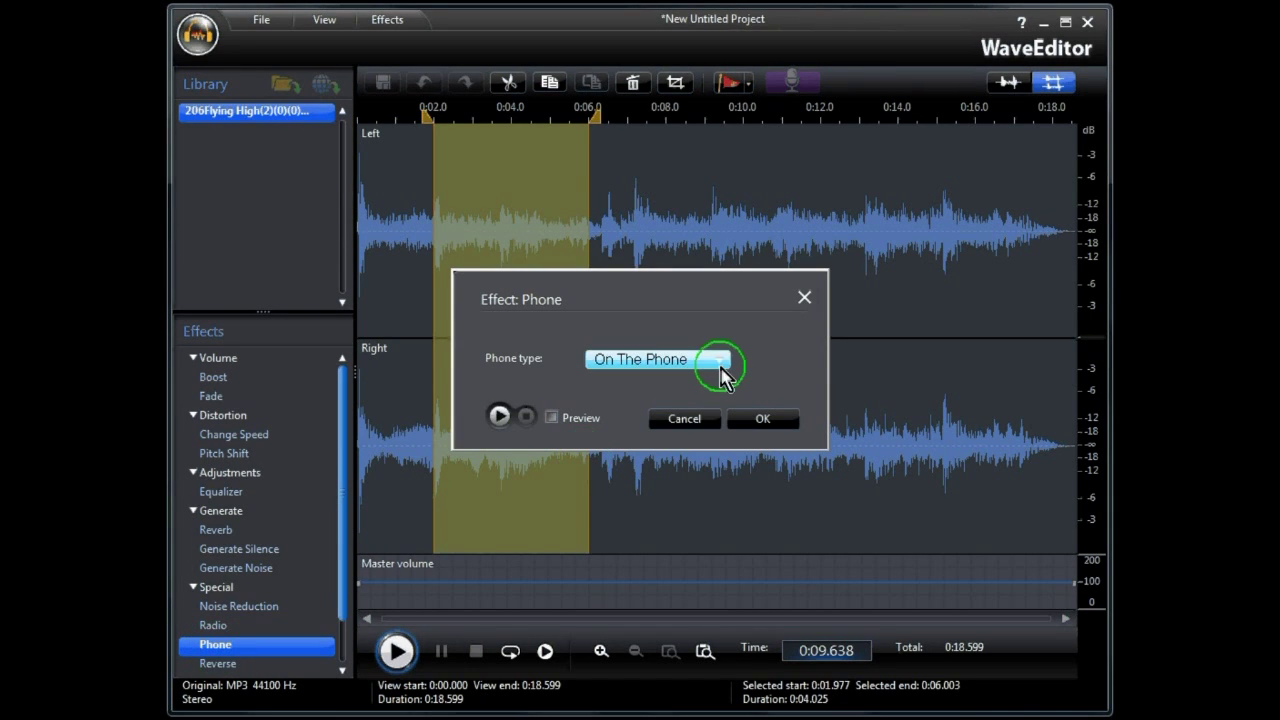
{"action": "left_click", "coordinate": [690, 421]}
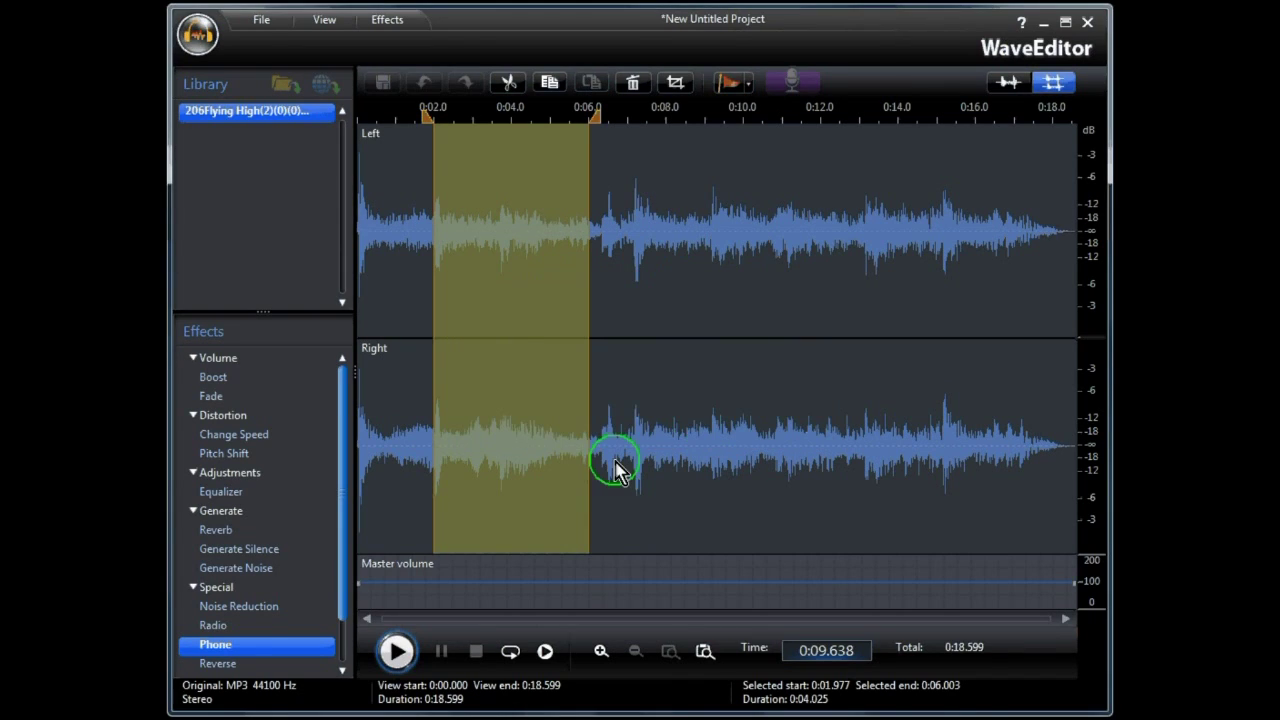
{"action": "double_click", "coordinate": [220, 665]}
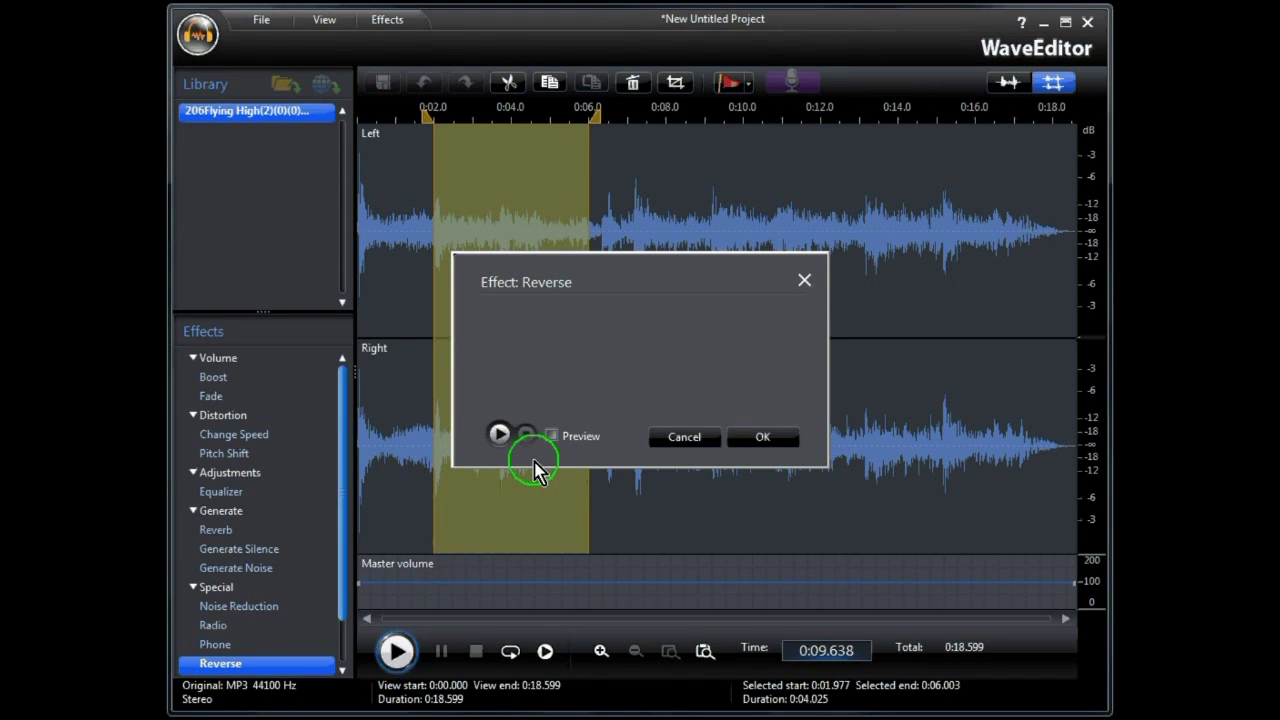
{"action": "left_click", "coordinate": [731, 448]}
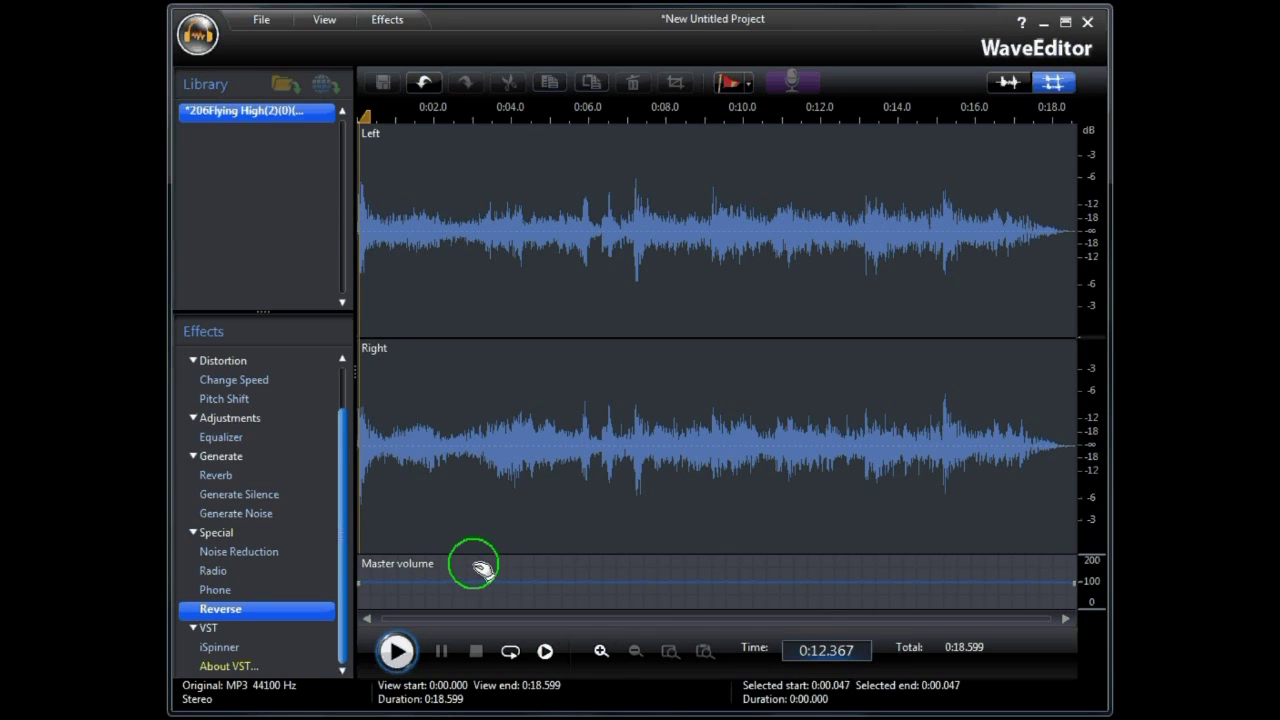
Step: Play back the track with its reversed section, stop playback, and pick the VST effect group
{"action": "left_click", "coordinate": [395, 651]}
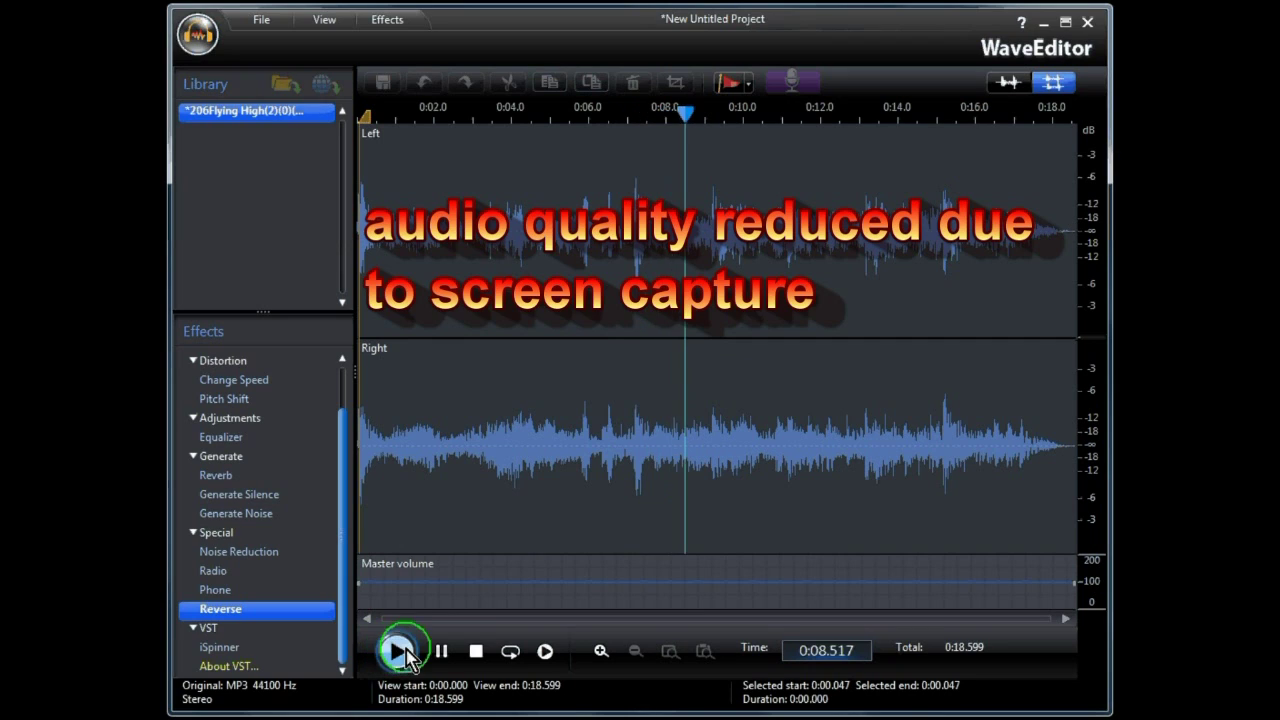
{"action": "left_click", "coordinate": [476, 651]}
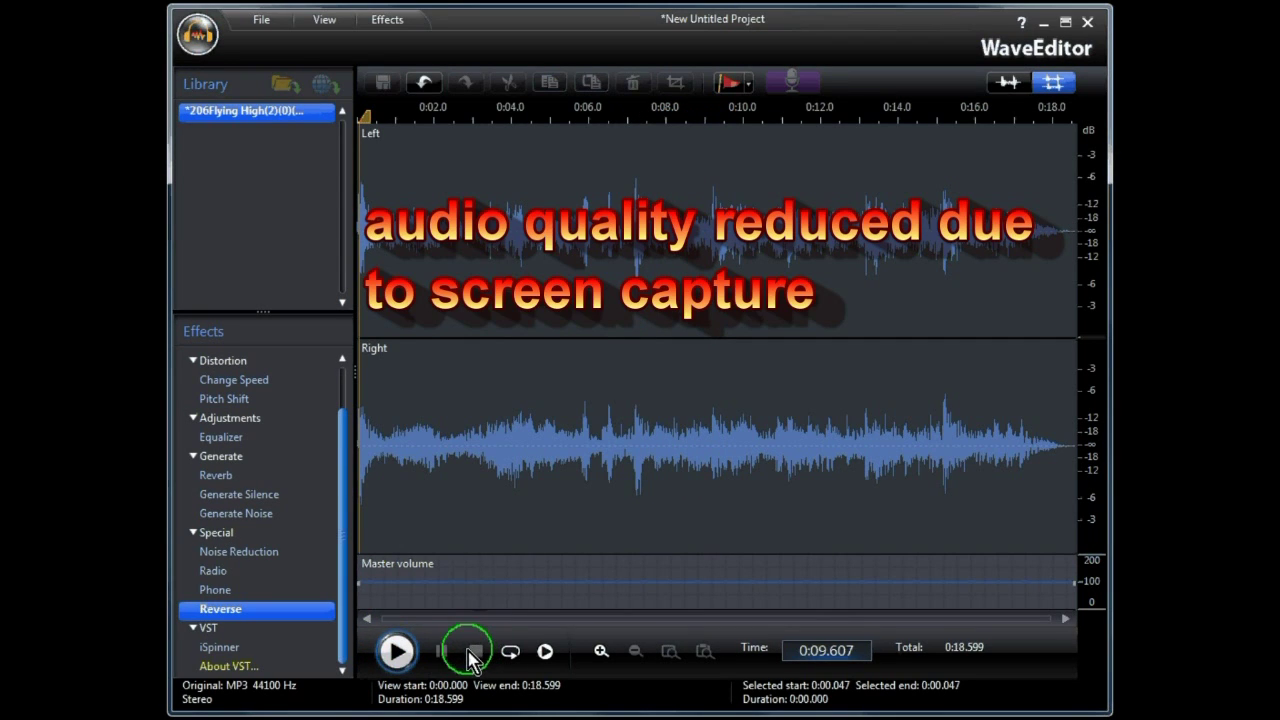
{"action": "left_click", "coordinate": [289, 626]}
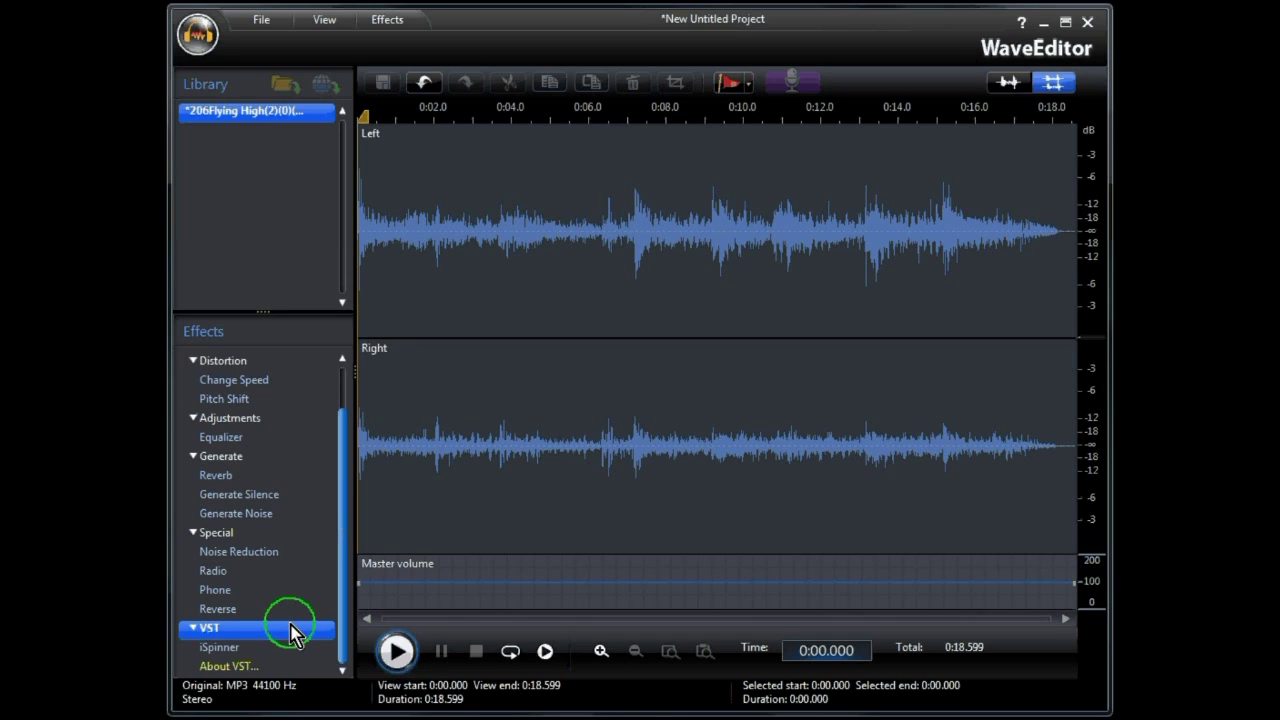
Step: Apply the iSpinner VST effect to the entire Flying High track
{"action": "double_click", "coordinate": [238, 650]}
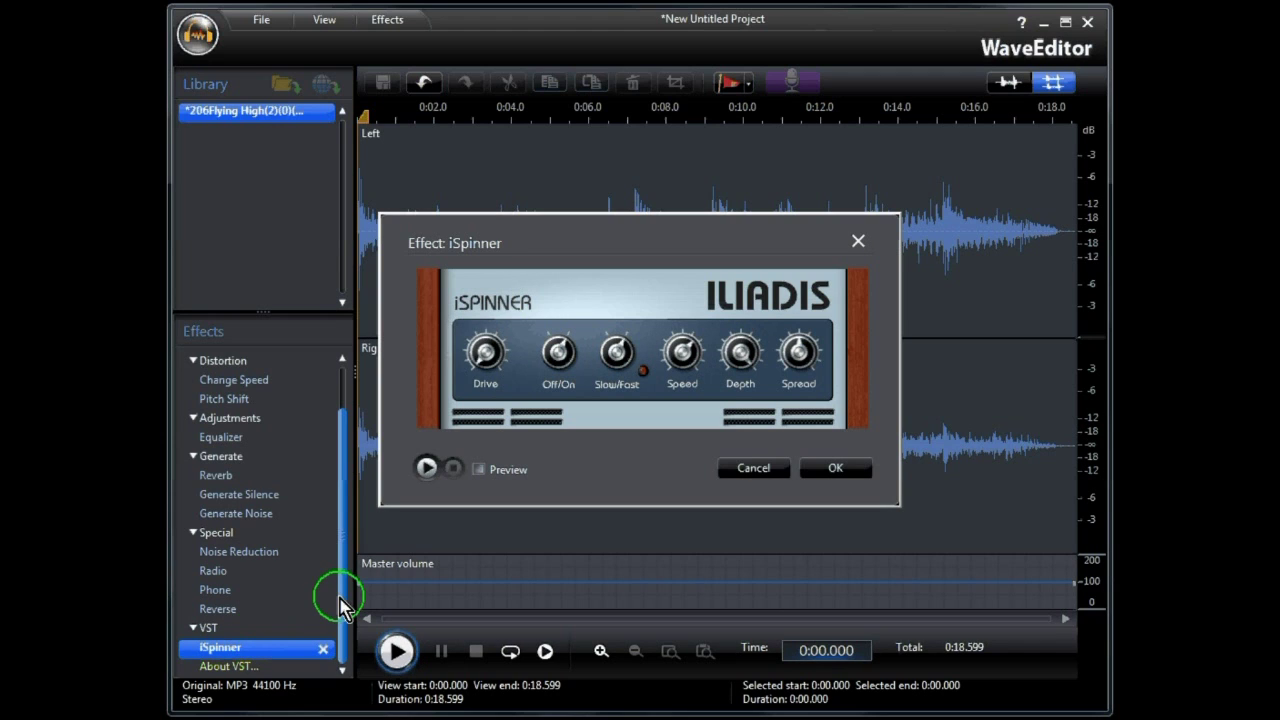
{"action": "left_click", "coordinate": [829, 474]}
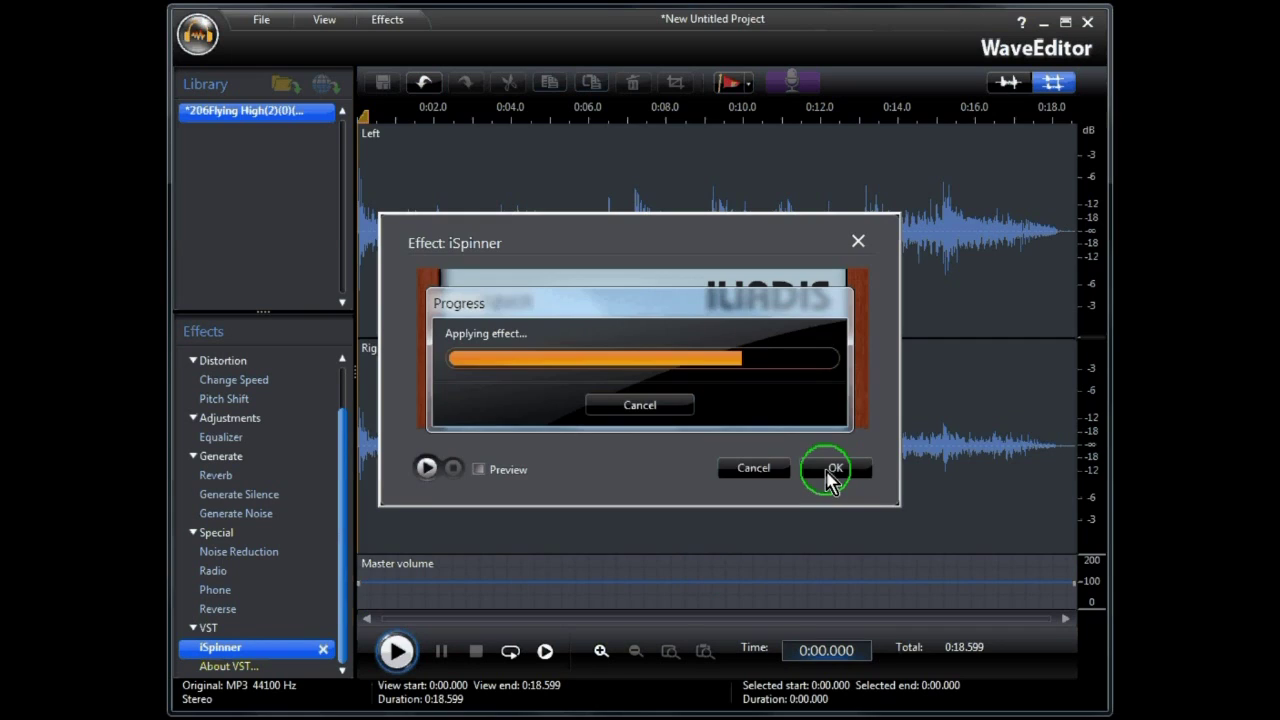